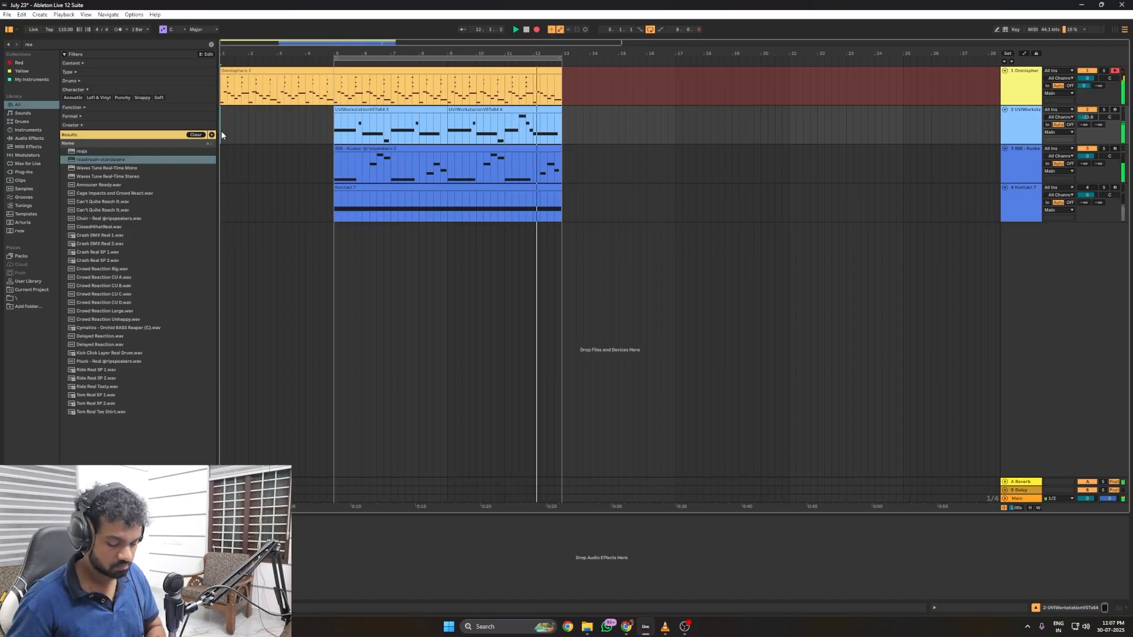
Add a Drum Rack to the empty MIDI track below the 808 track.
key("space")
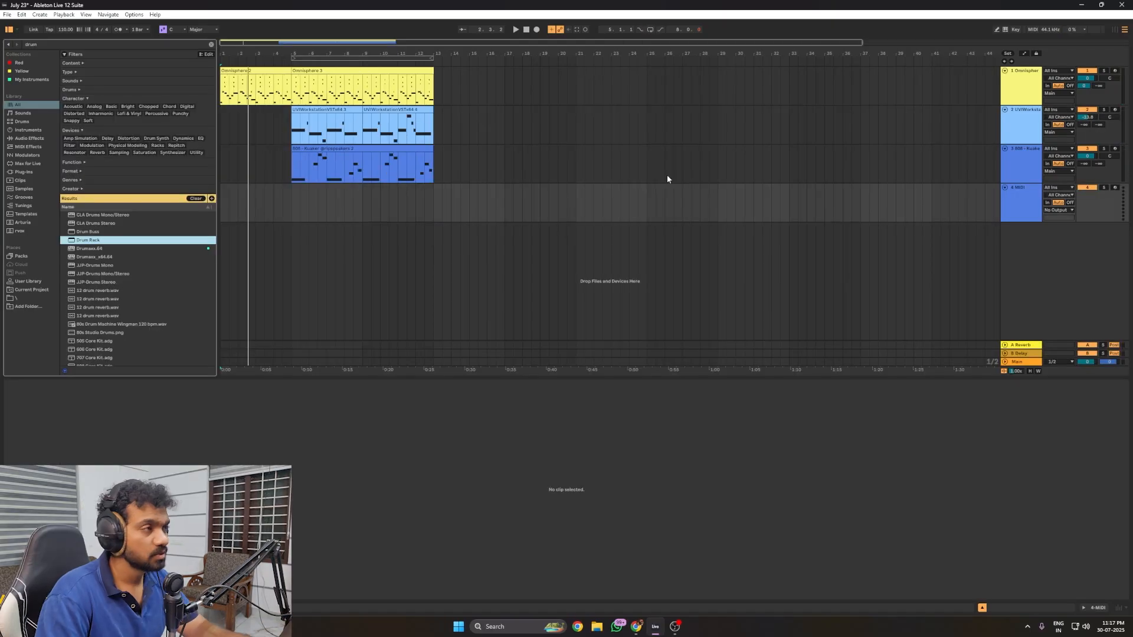
left_click(222, 203)
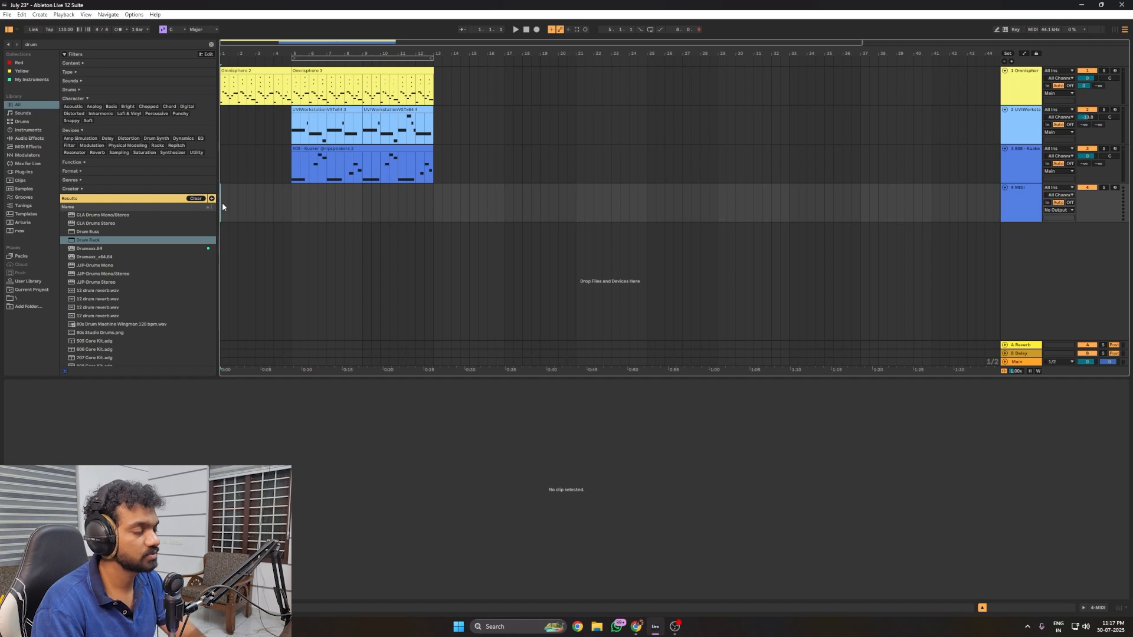
scroll(222, 203, "up", 3)
scroll(347, 204, "down", 1)
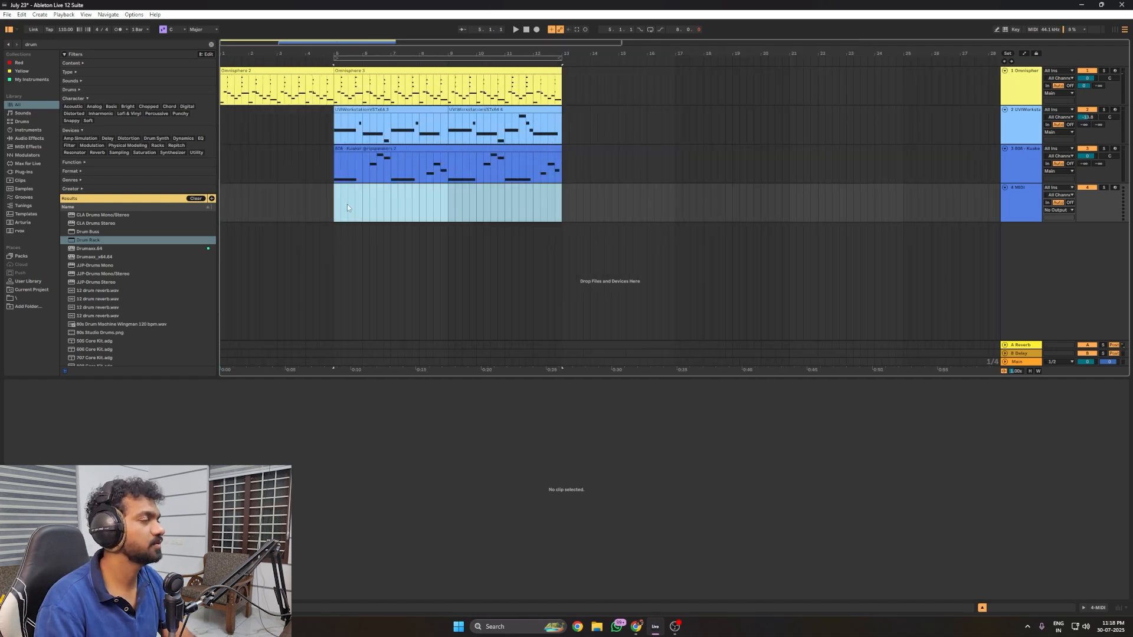
left_click(340, 206)
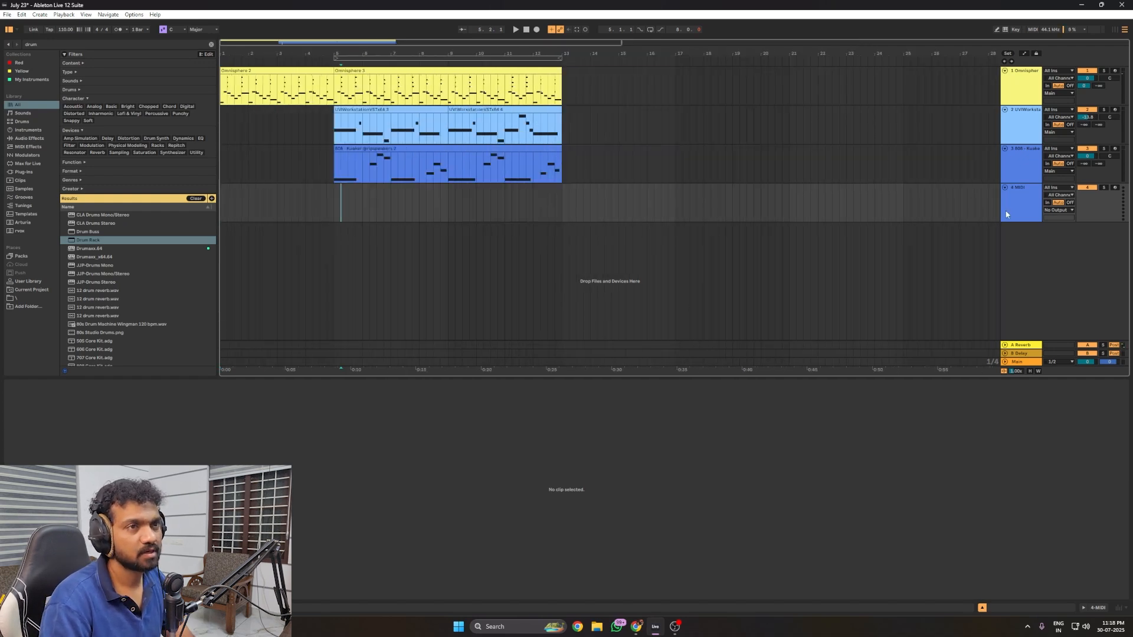
double_click(132, 240)
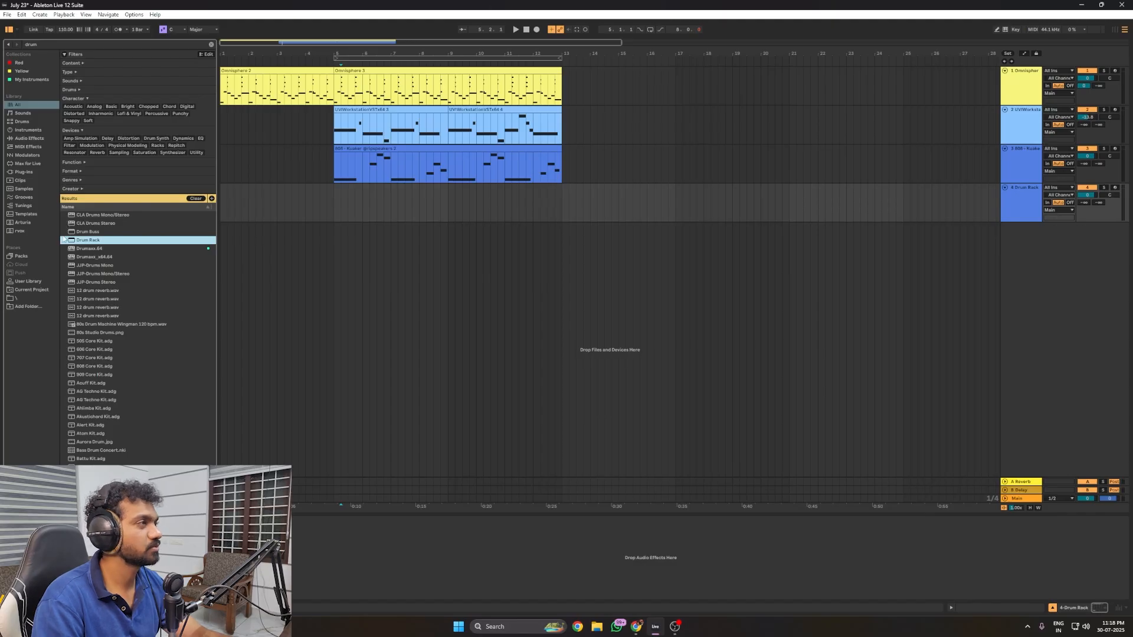
Clear the browser search and open the Drums - One Shots folder of the 808 Mob Hip-Hop Sample Pack in Sound Packs.
left_click(38, 298)
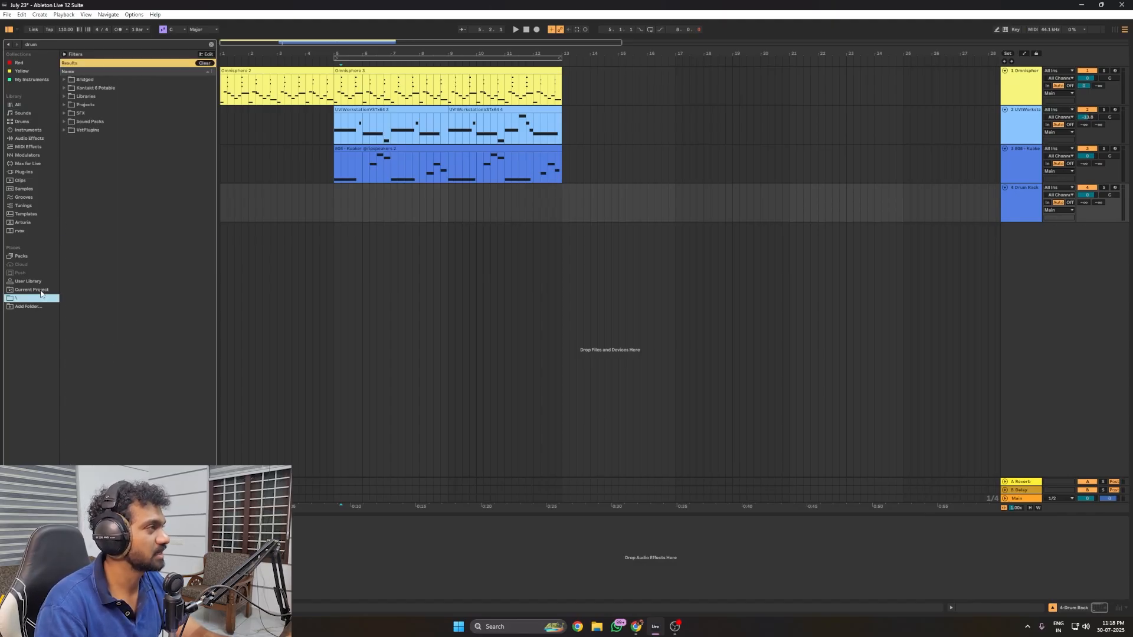
left_click(35, 255)
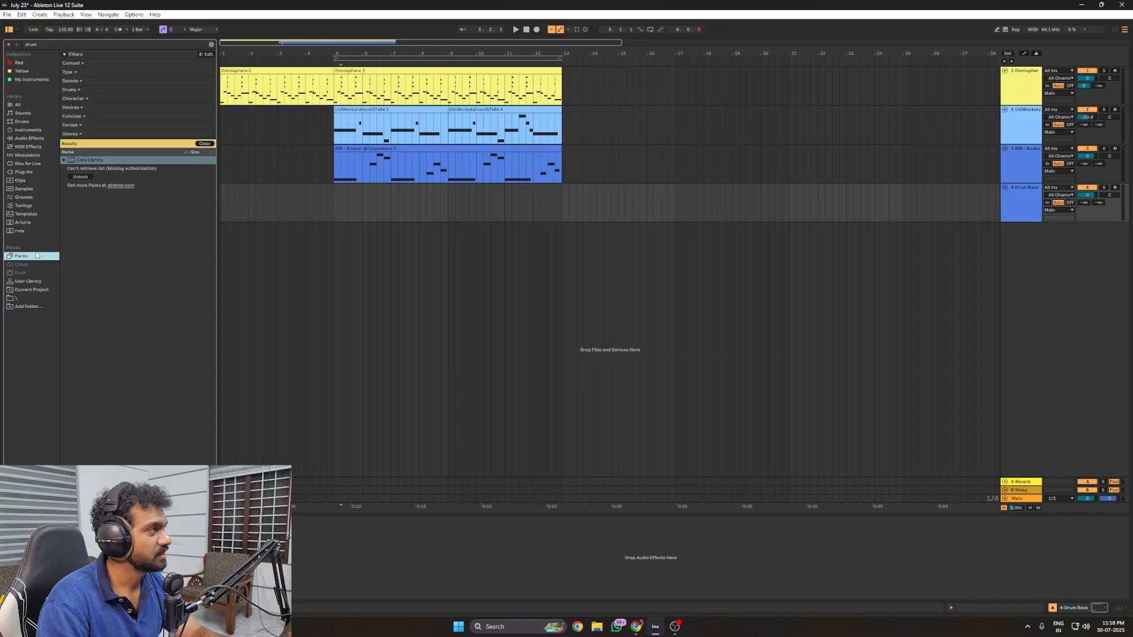
left_click(203, 143)
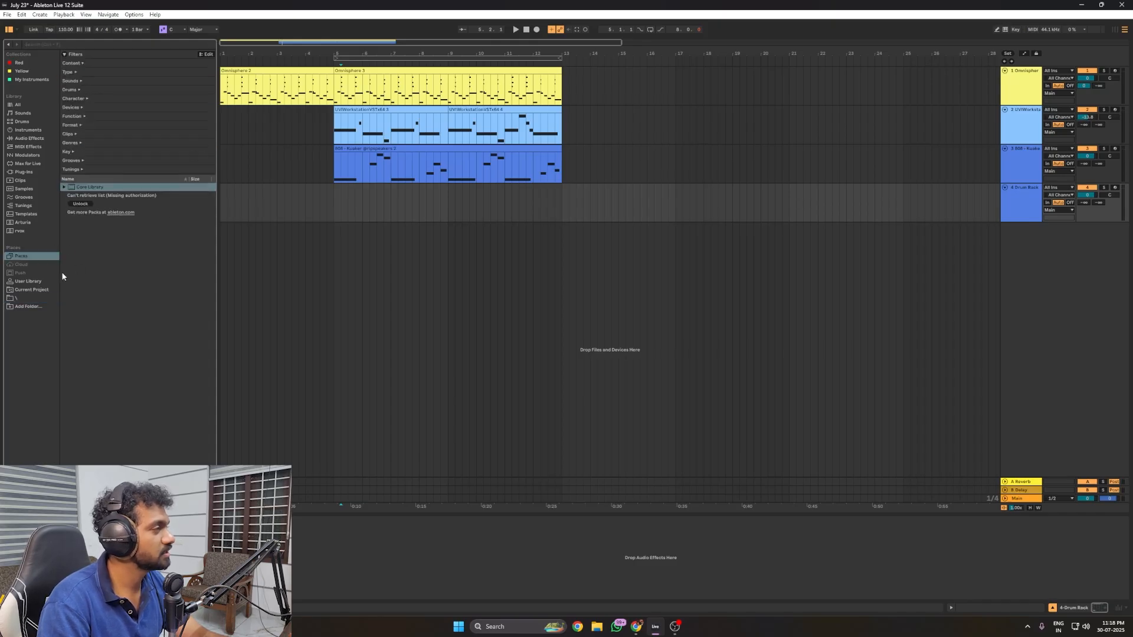
left_click(28, 298)
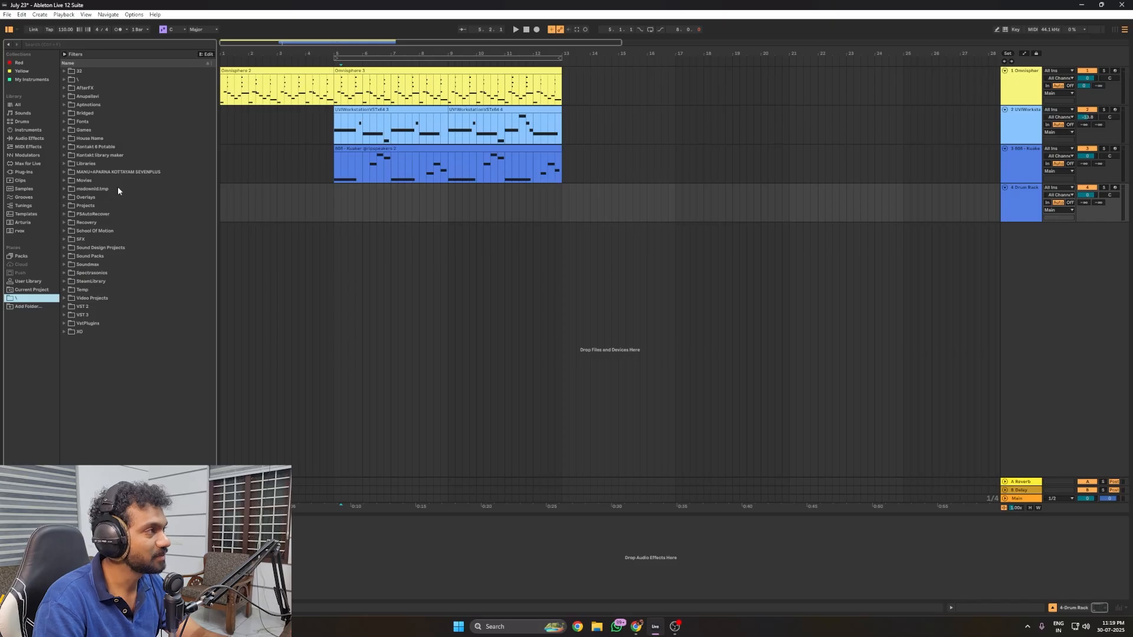
double_click(95, 256)
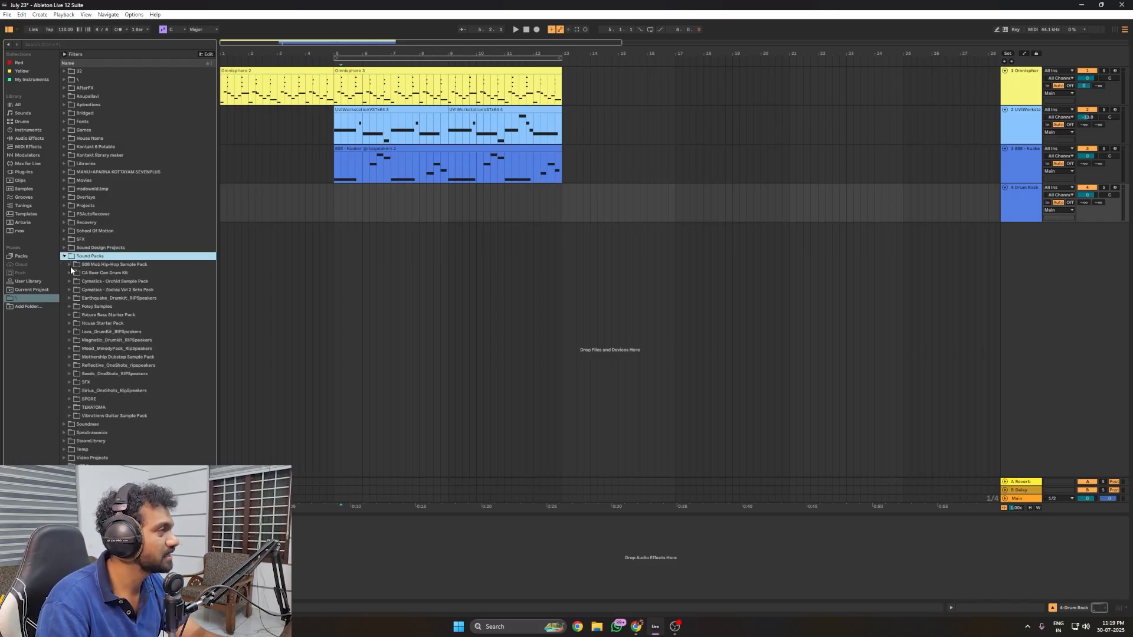
left_click(69, 267)
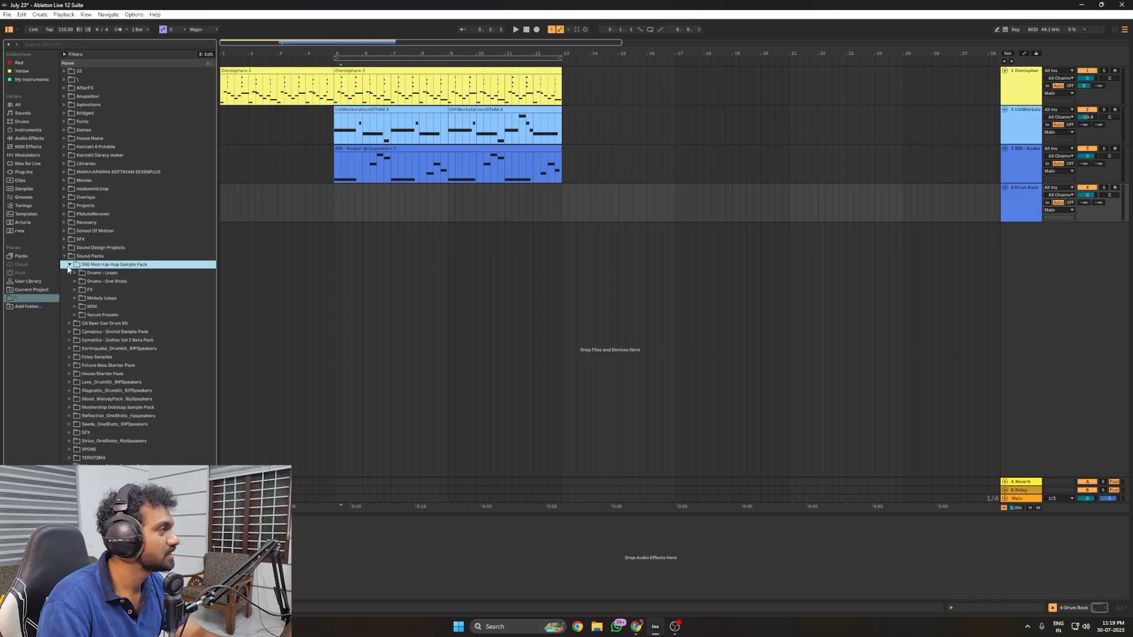
left_click(76, 281)
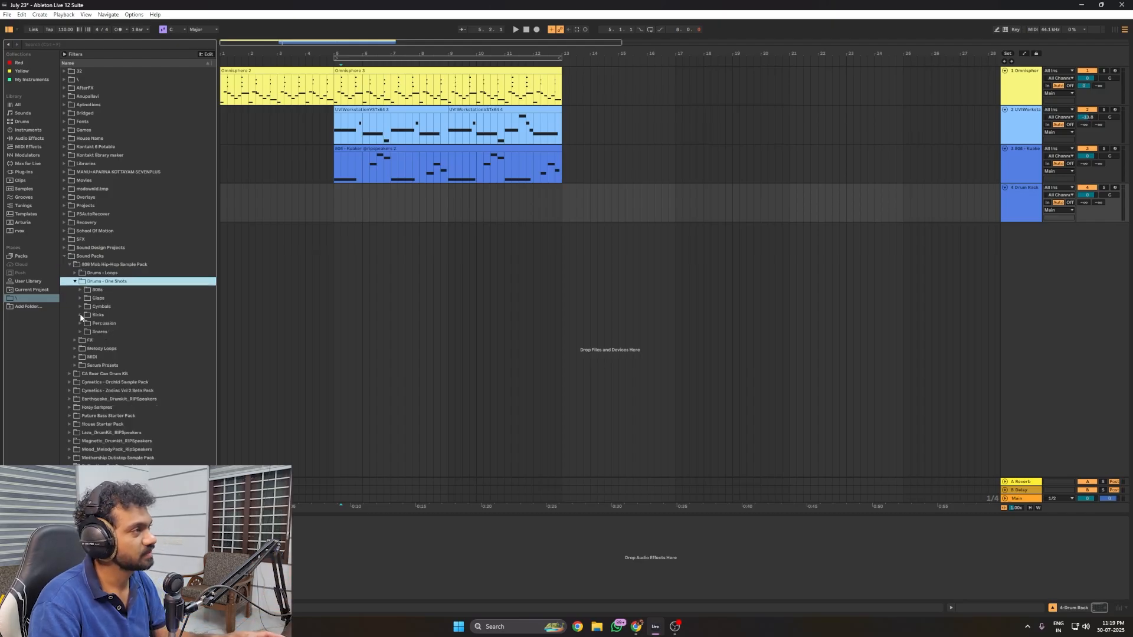
Play the arrangement from bar 5 and audition kick one-shots against it.
left_click(335, 204)
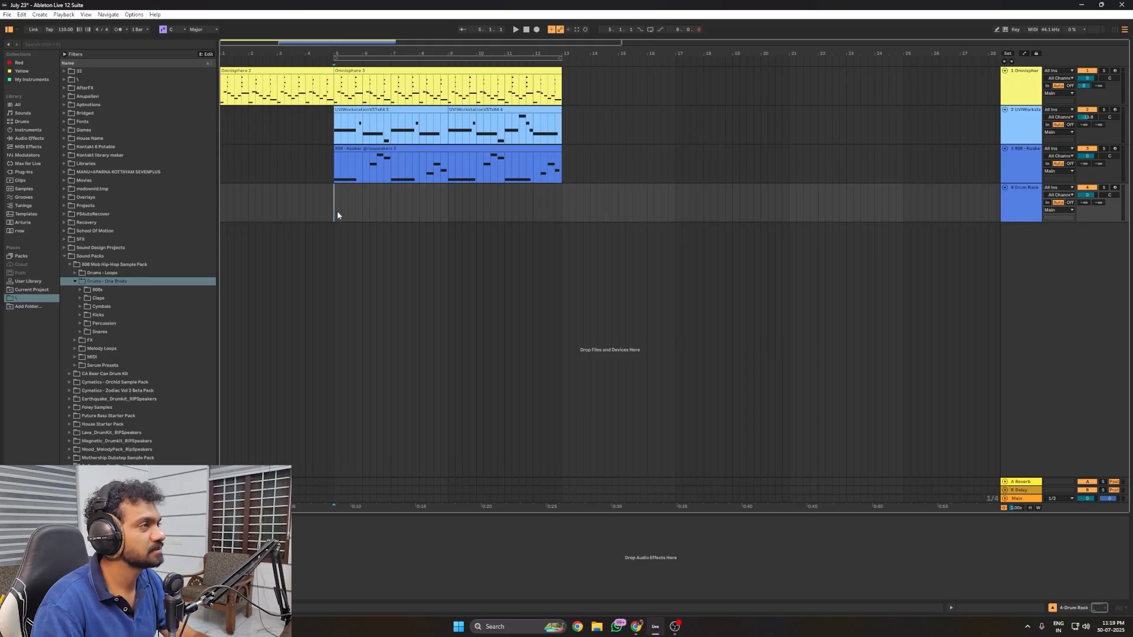
key("space")
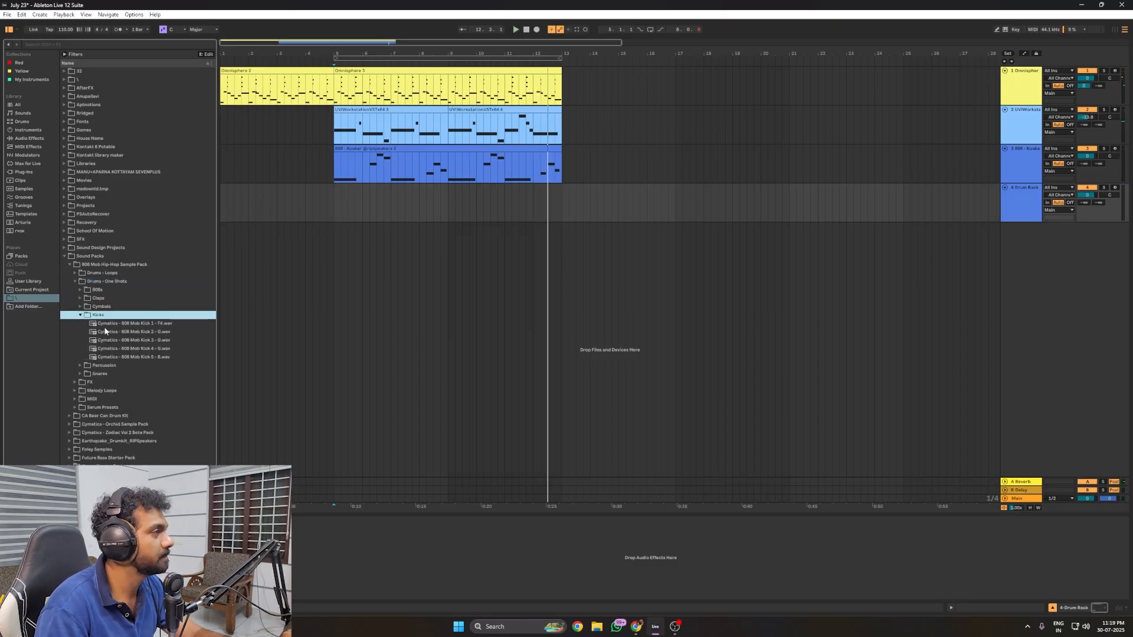
key("Down")
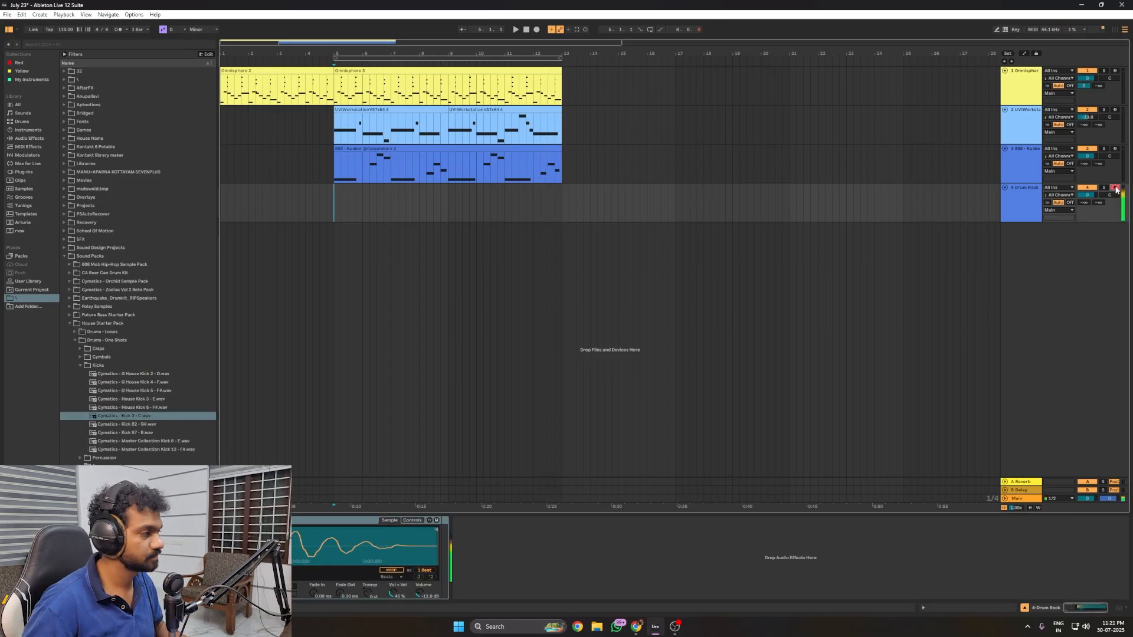
left_click(297, 207)
key("space")
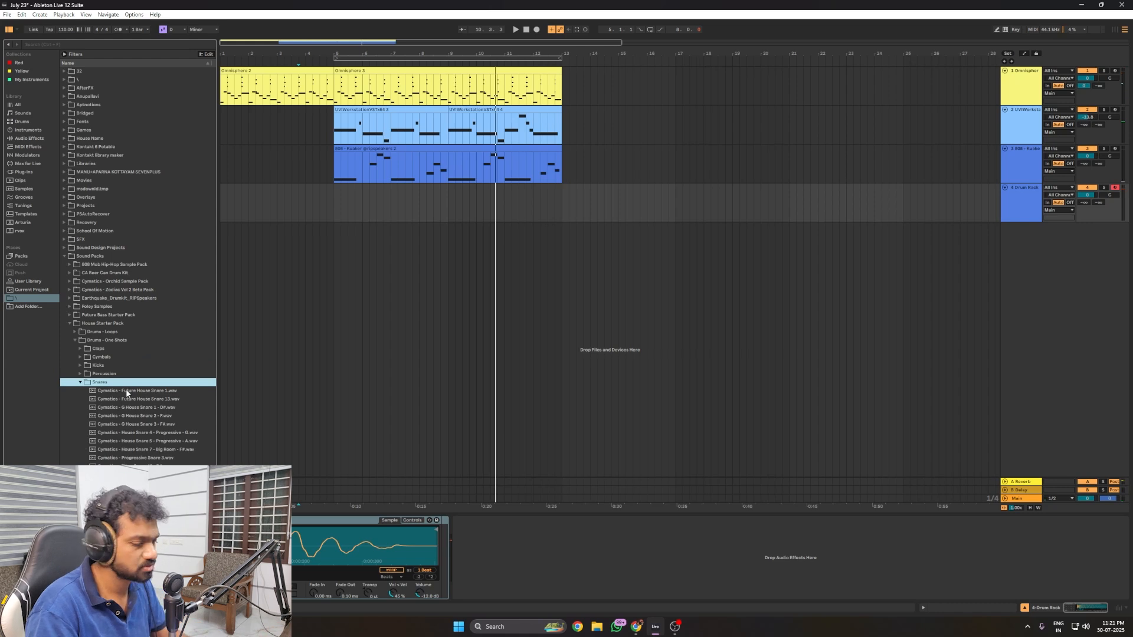
Audition the House Starter Pack snares, put House Snare 7 - Big Room in the Drum Rack and lengthen its fade-out.
left_click(127, 393)
left_click(127, 449)
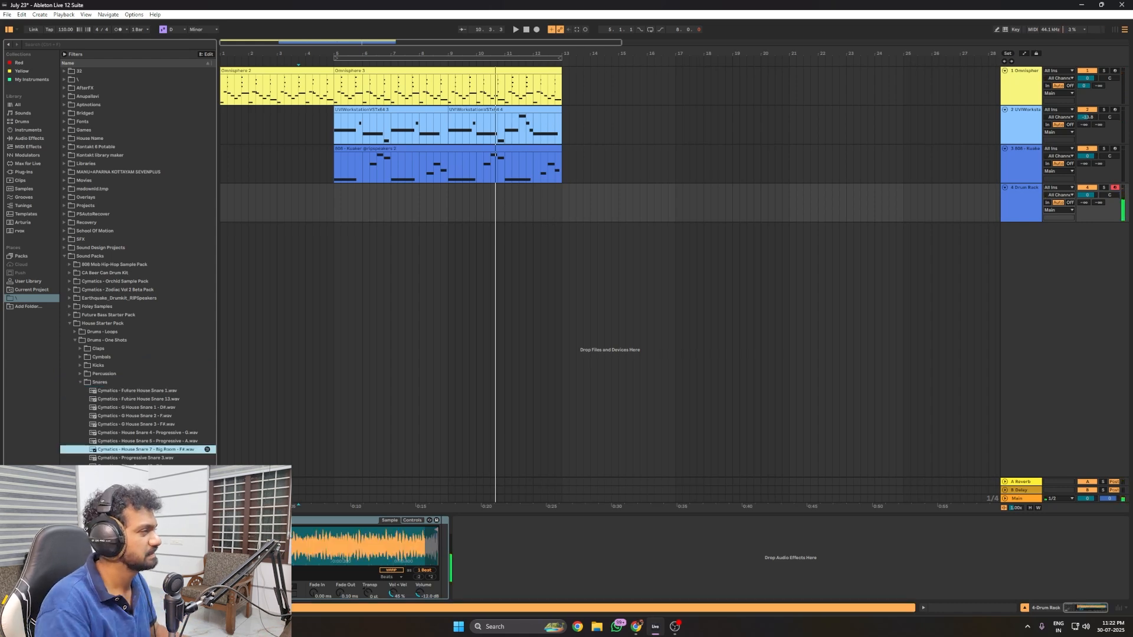
left_click(436, 530)
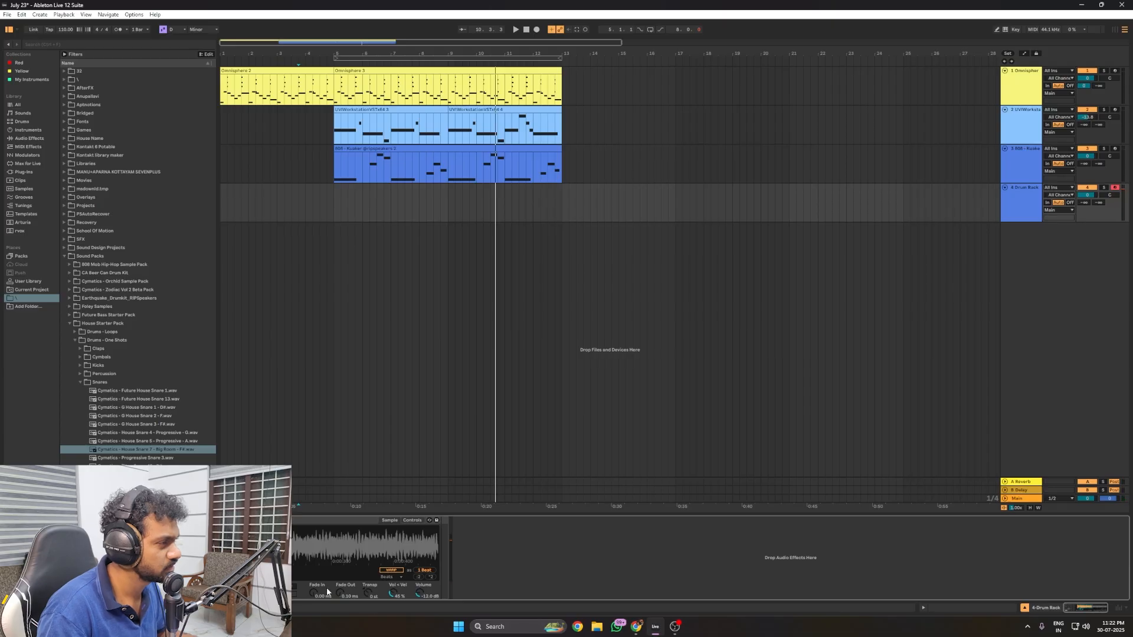
left_click_drag(340, 592, 338, 594)
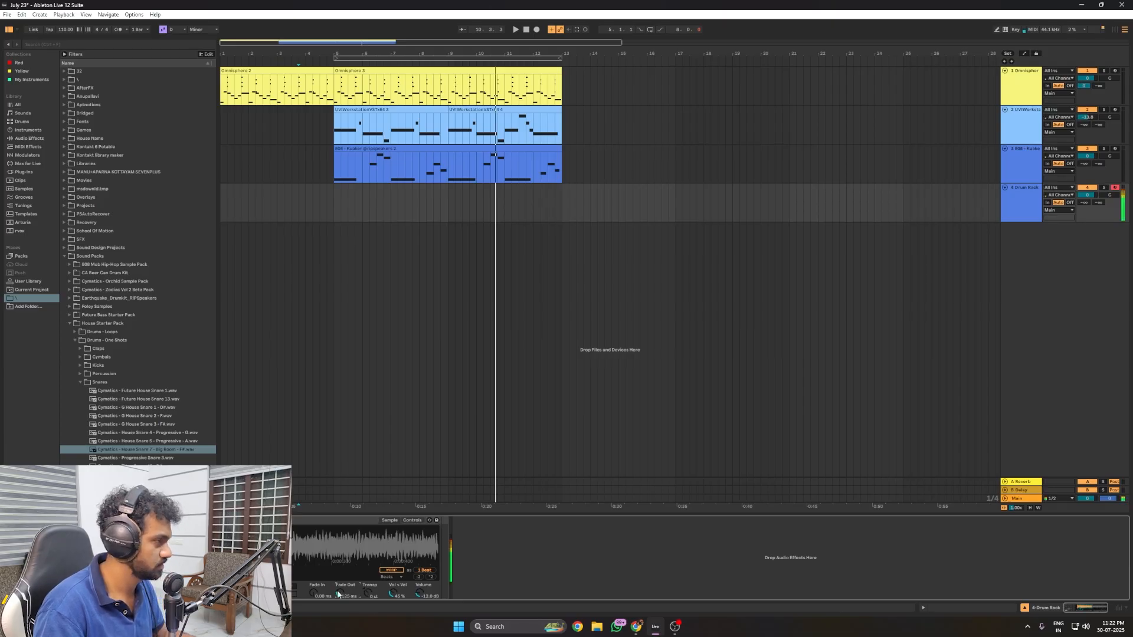
Play the arrangement from bar 4 and audition Progressive Snare 3 and the snare sample after it.
left_click(328, 203)
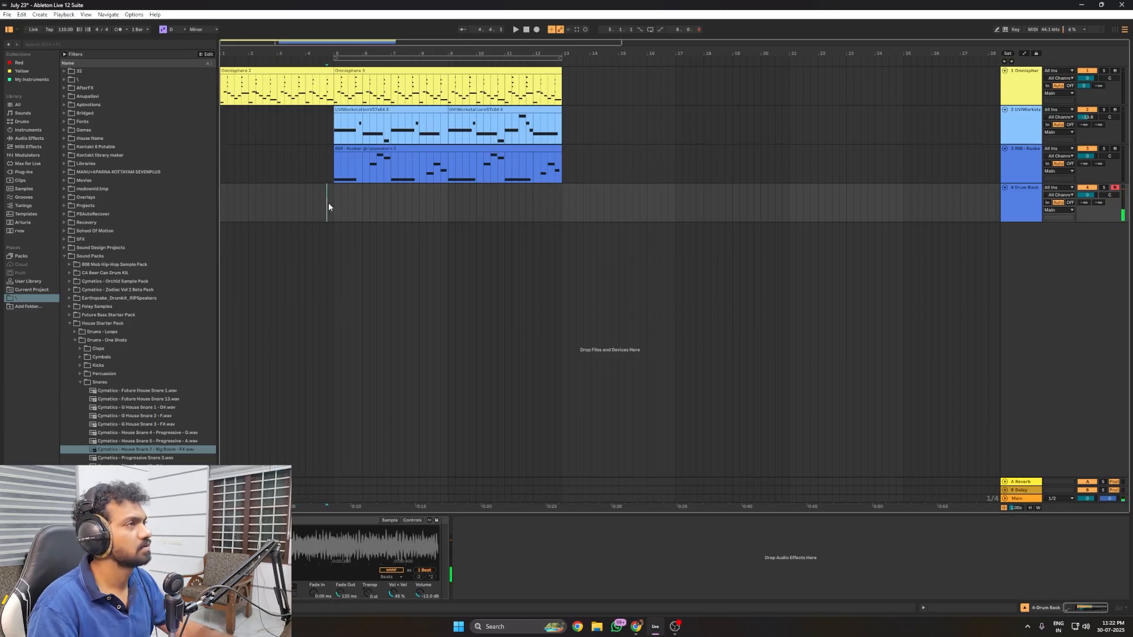
left_click(307, 204)
key("space")
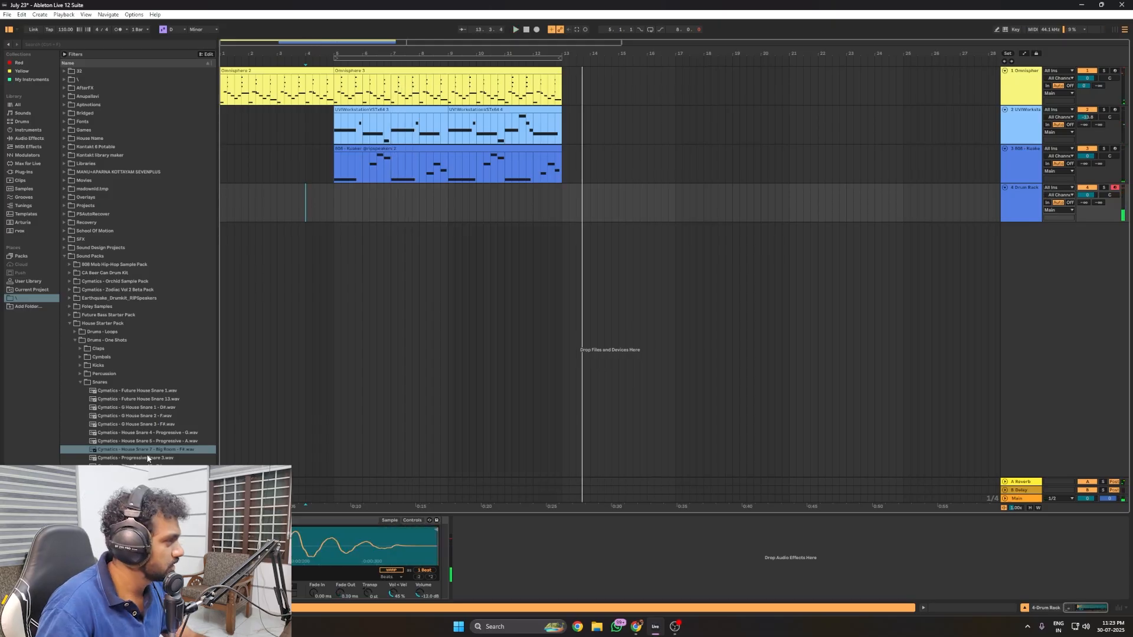
left_click(149, 458)
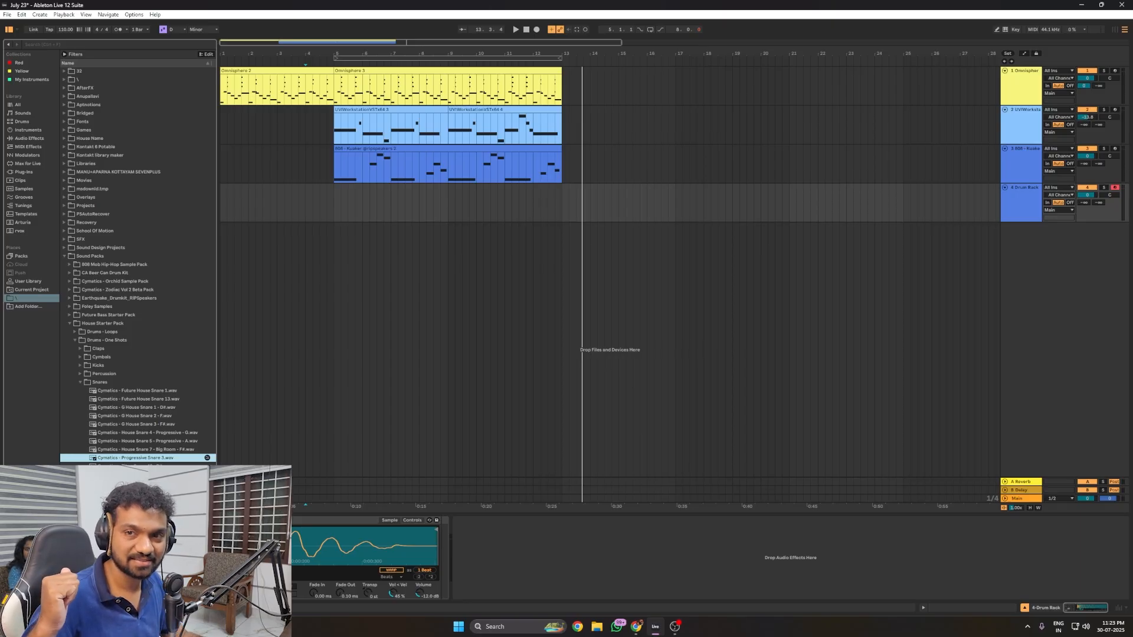
key("Down")
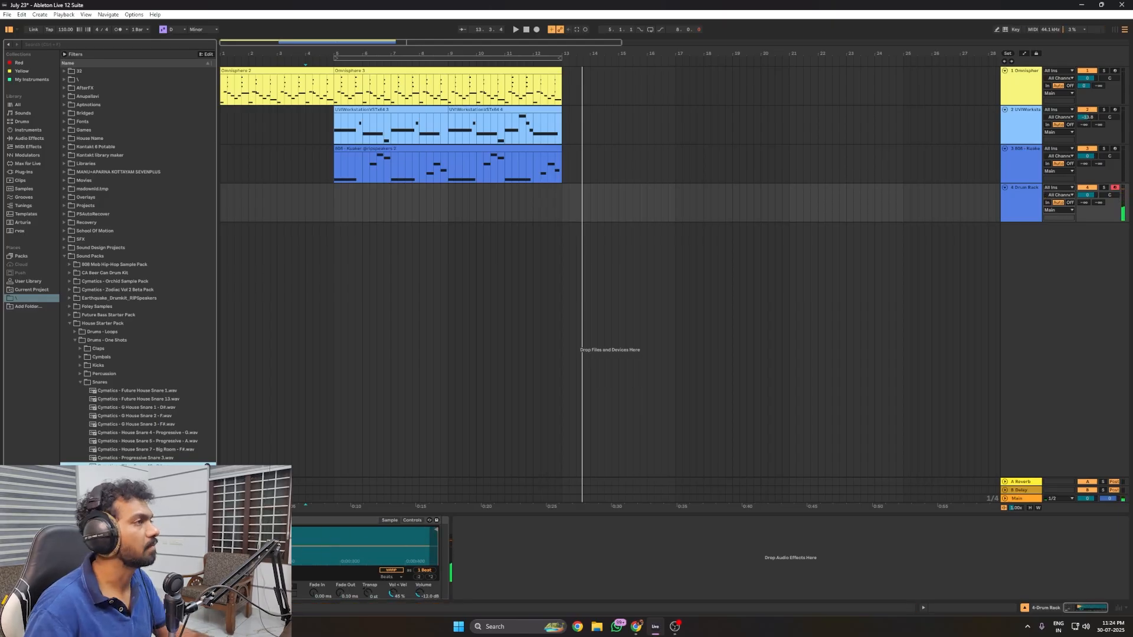
Record a snare pattern on the Drum Rack track from bar 5 and trim the end of the clip to bar 9.
left_click(289, 201)
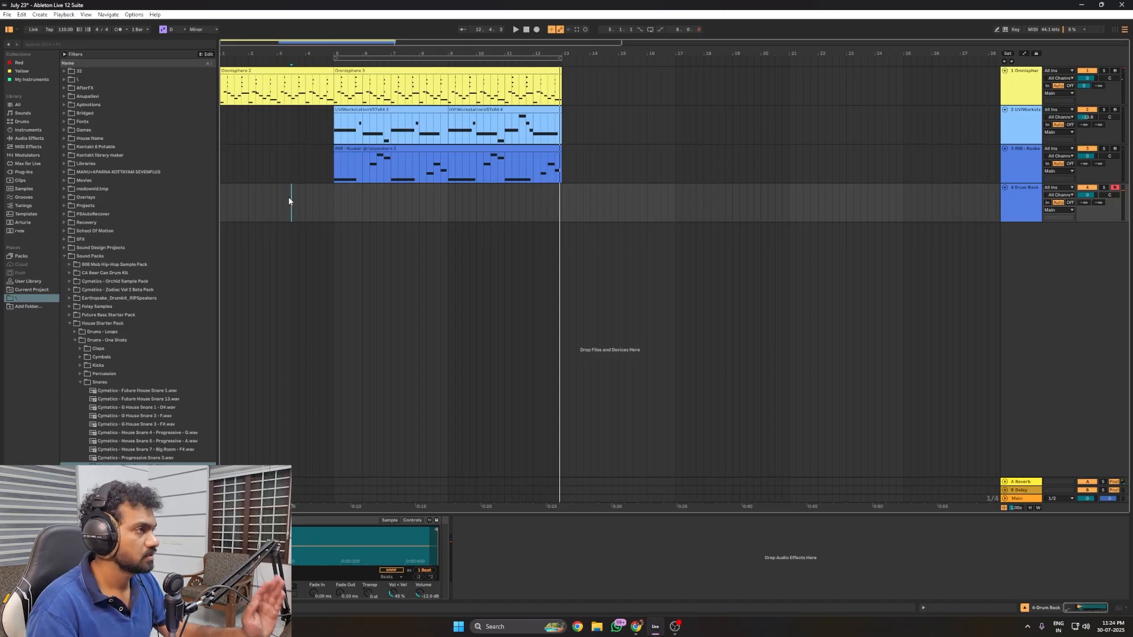
left_click(305, 203)
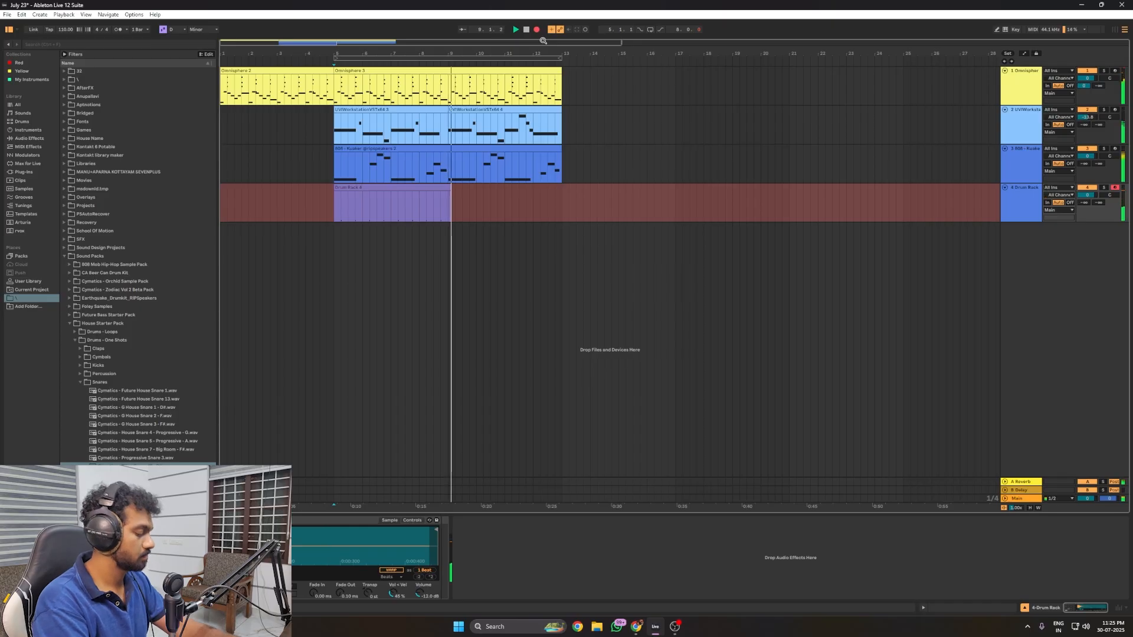
key("space")
left_click(445, 189)
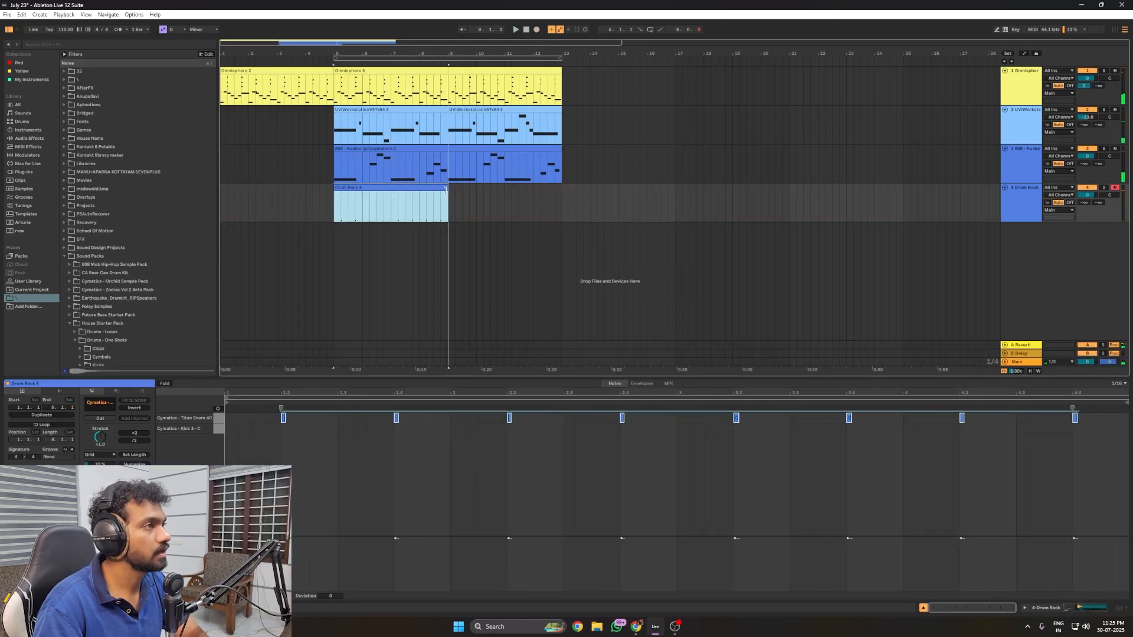
left_click(337, 194)
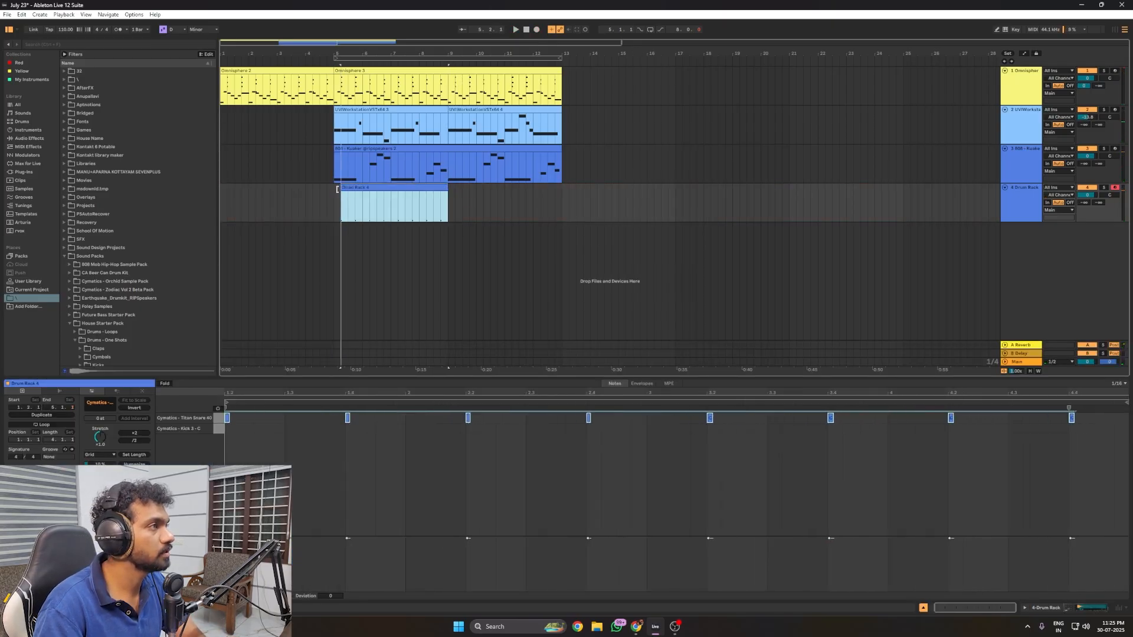
left_click(341, 203)
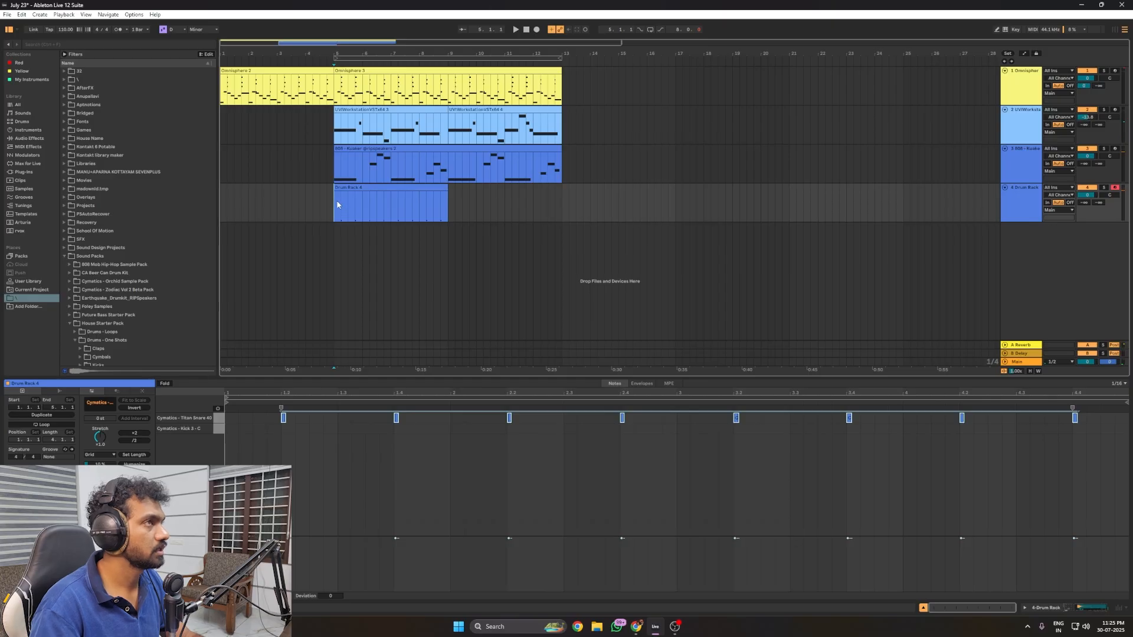
Record a kick pattern over the first Drum Rack clip and extend the second clip's start back to bar 9.
key("shift+Tab")
key("F9")
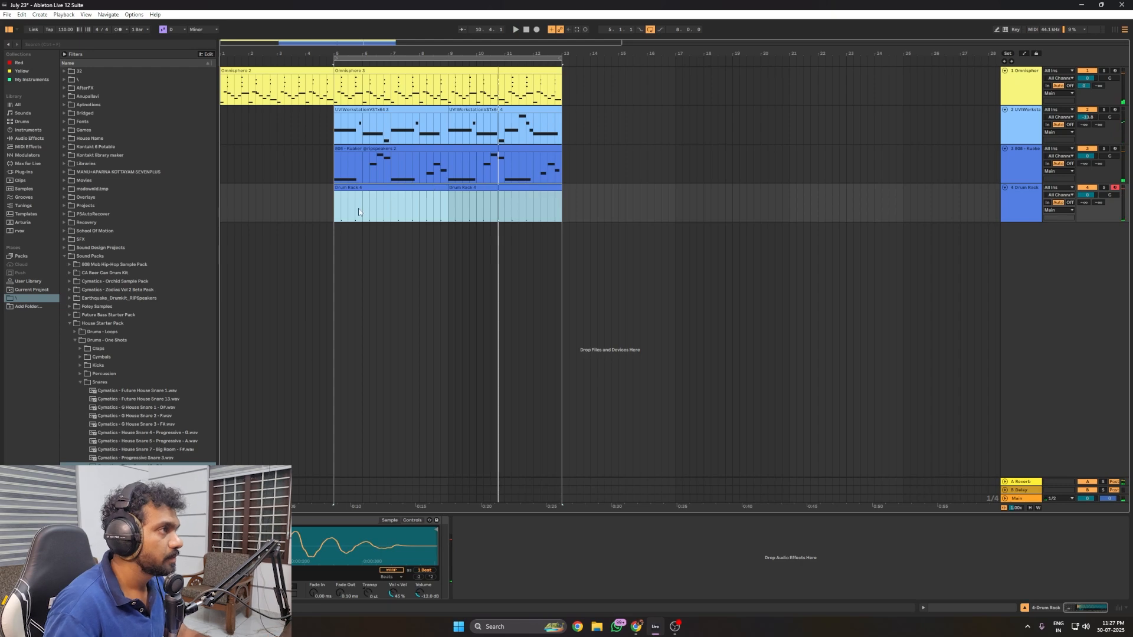
left_click(341, 205)
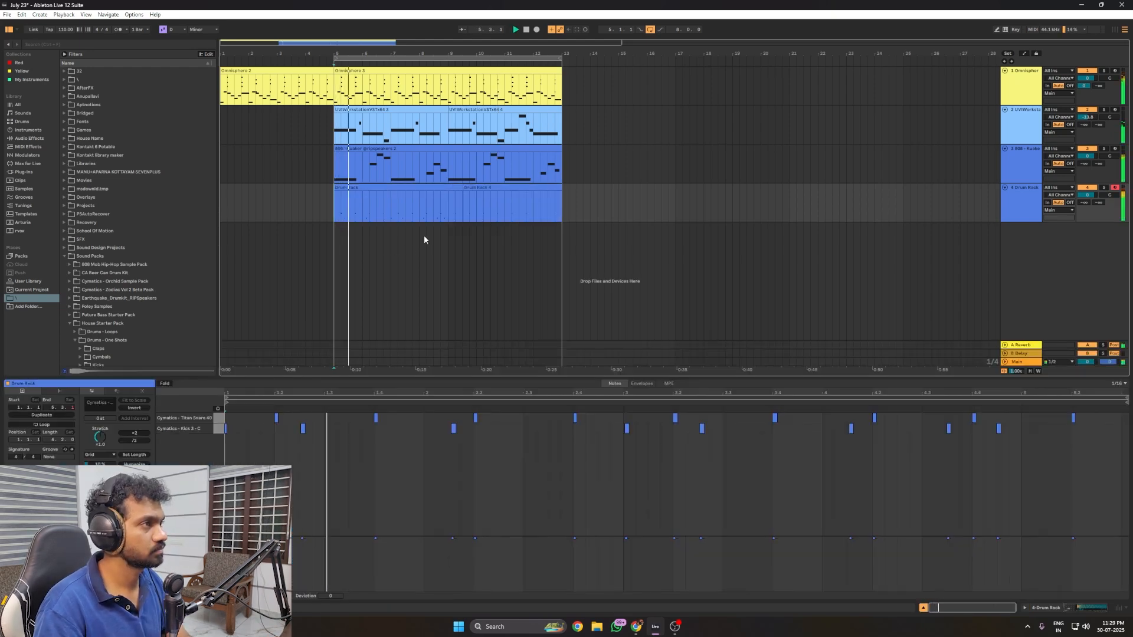
left_click_drag(464, 188, 447, 189)
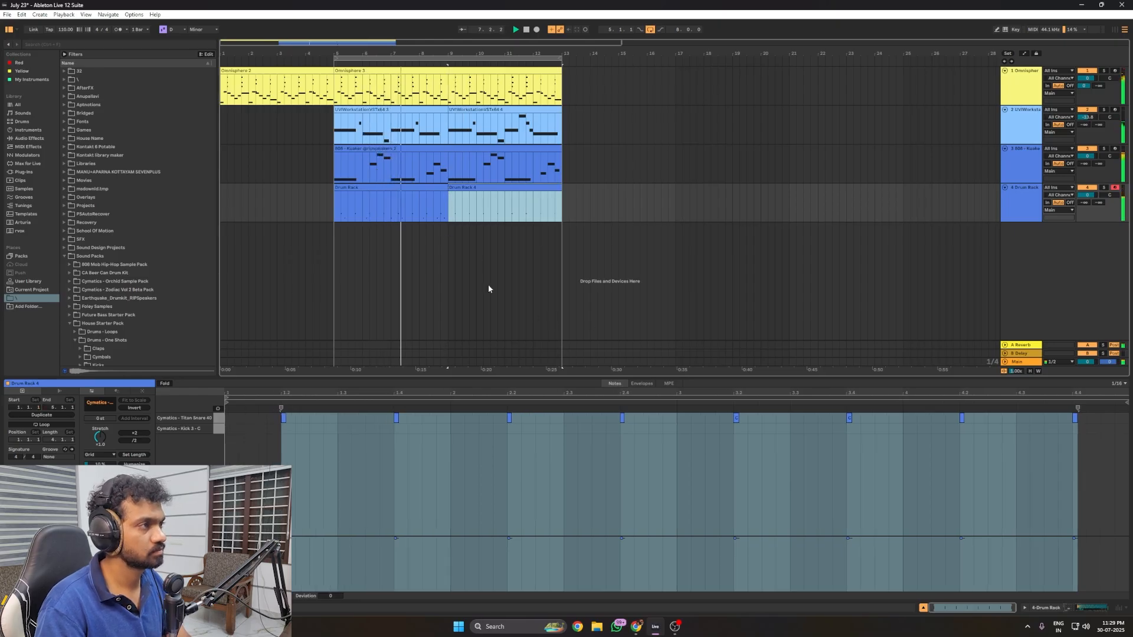
left_click(437, 240)
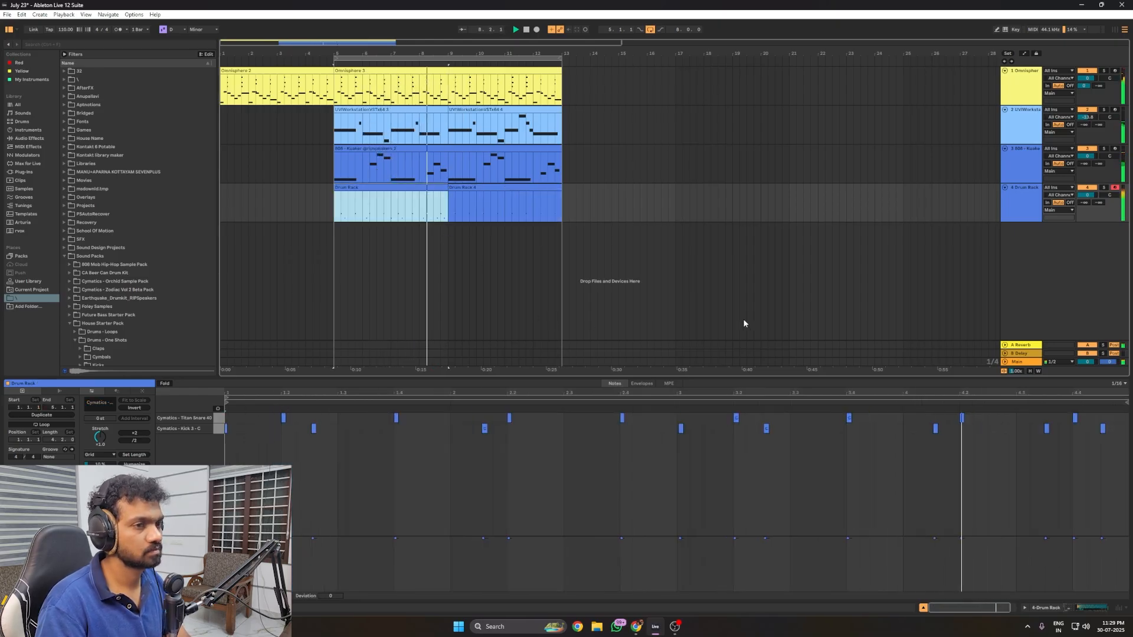
key("space")
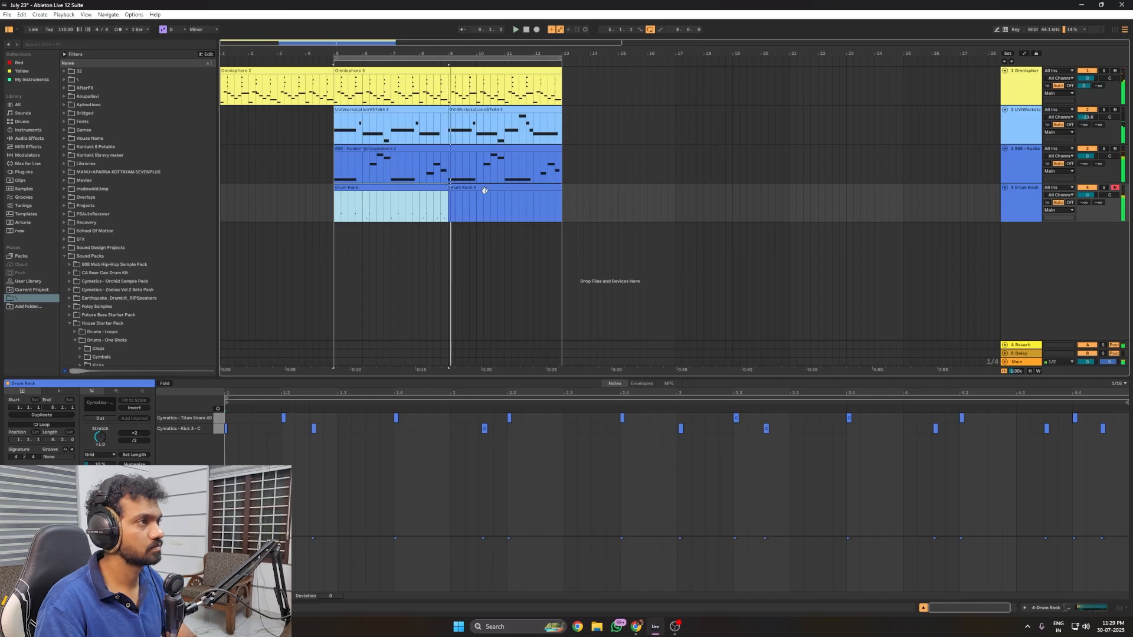
left_click(484, 191)
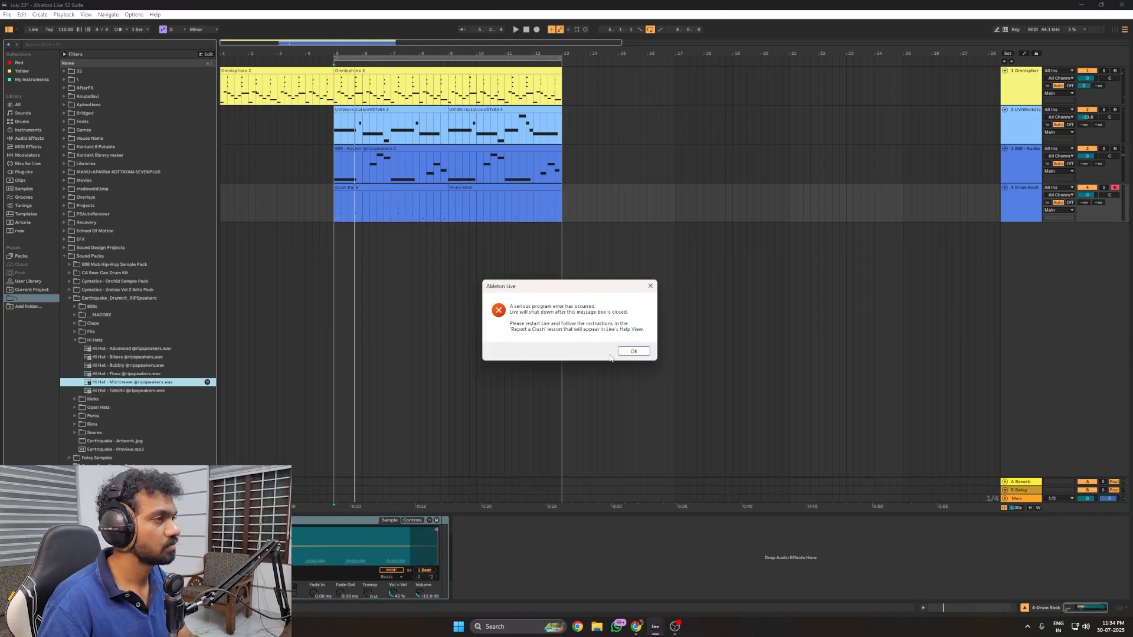
Close the serious program error message so that Live shuts down.
left_click(631, 352)
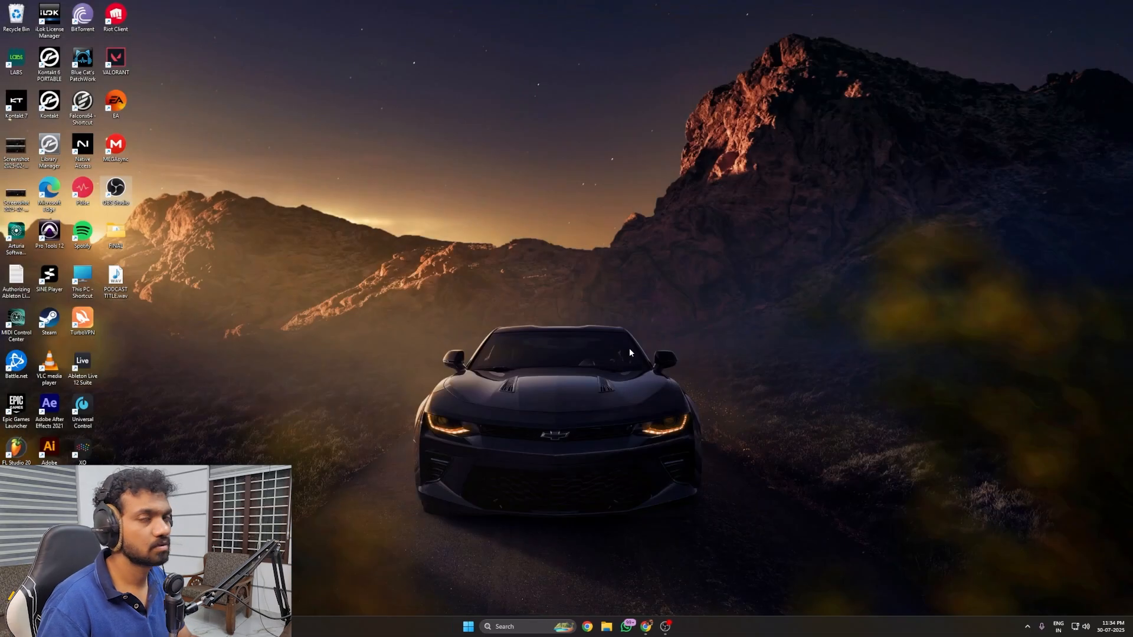
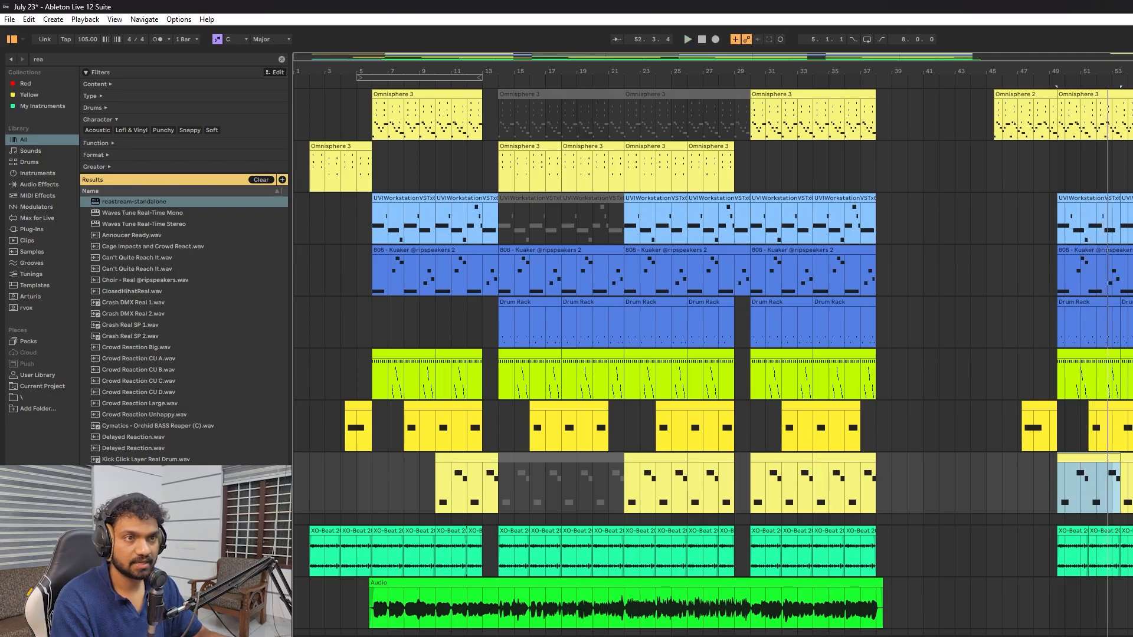
Play the loop section from the yellow clip at bar 51 and again from around bar 49.
left_click(949, 425)
left_click(1095, 423)
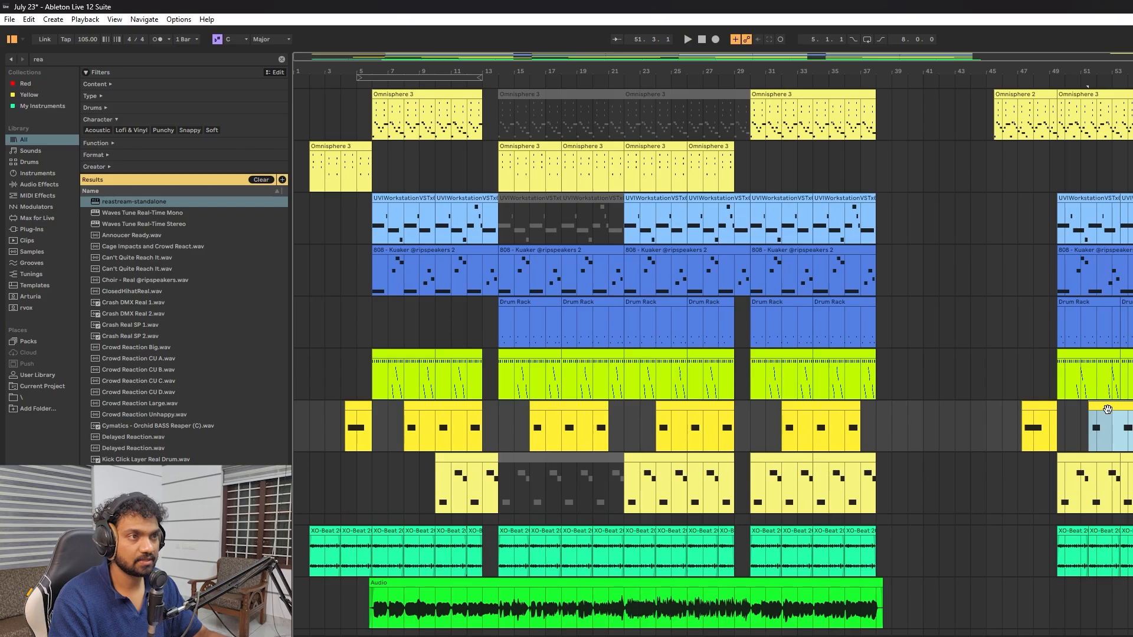
key("space")
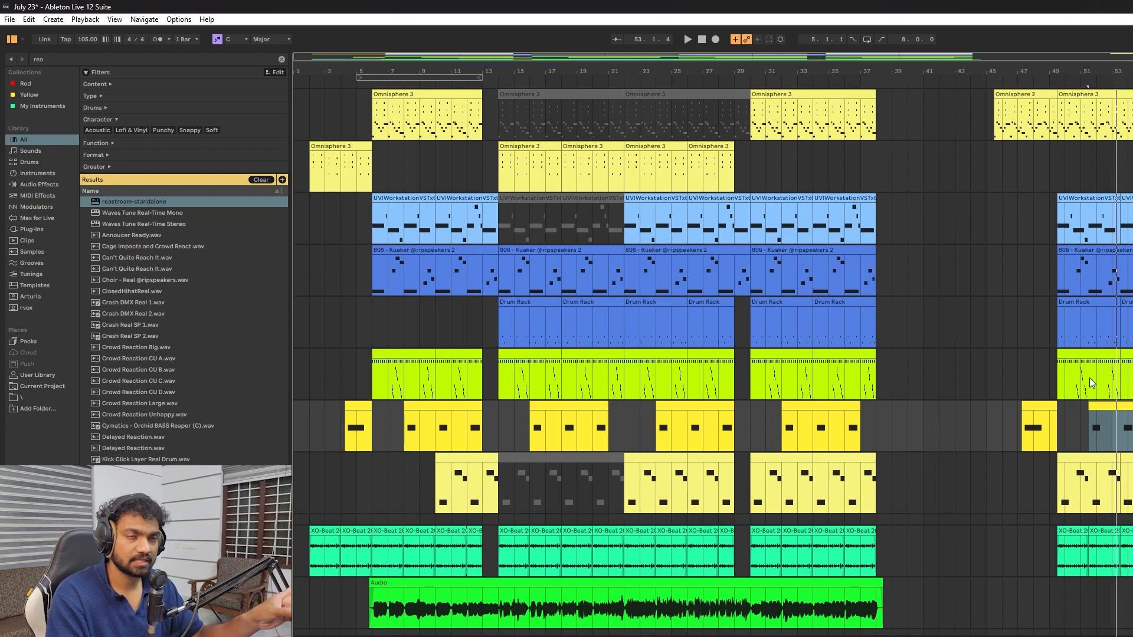
left_click(1072, 378)
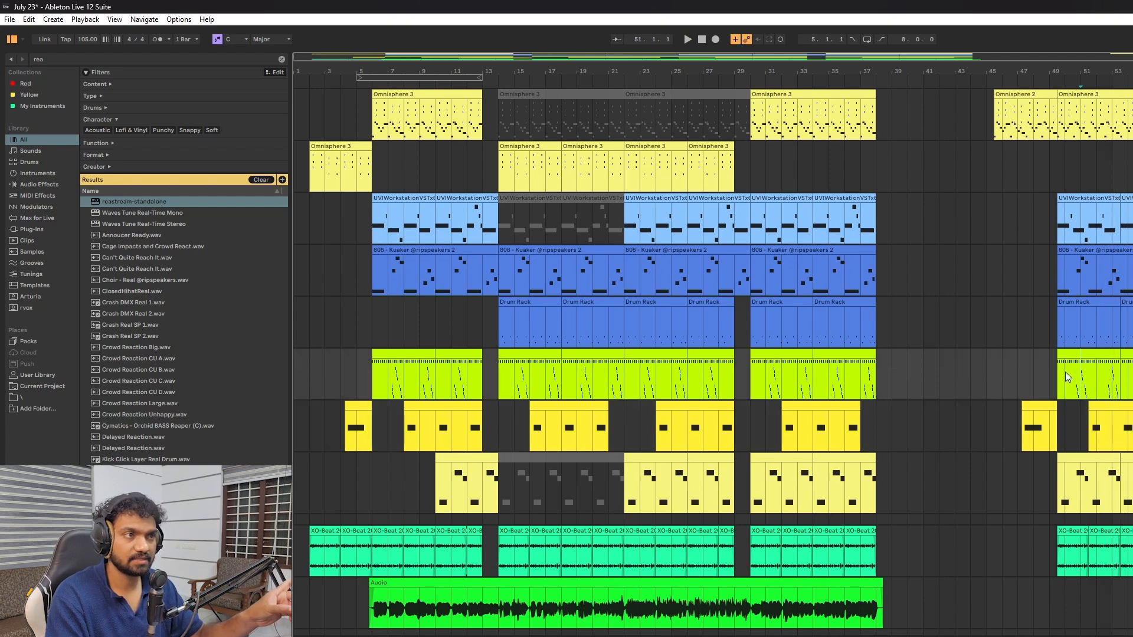
left_click(1062, 373)
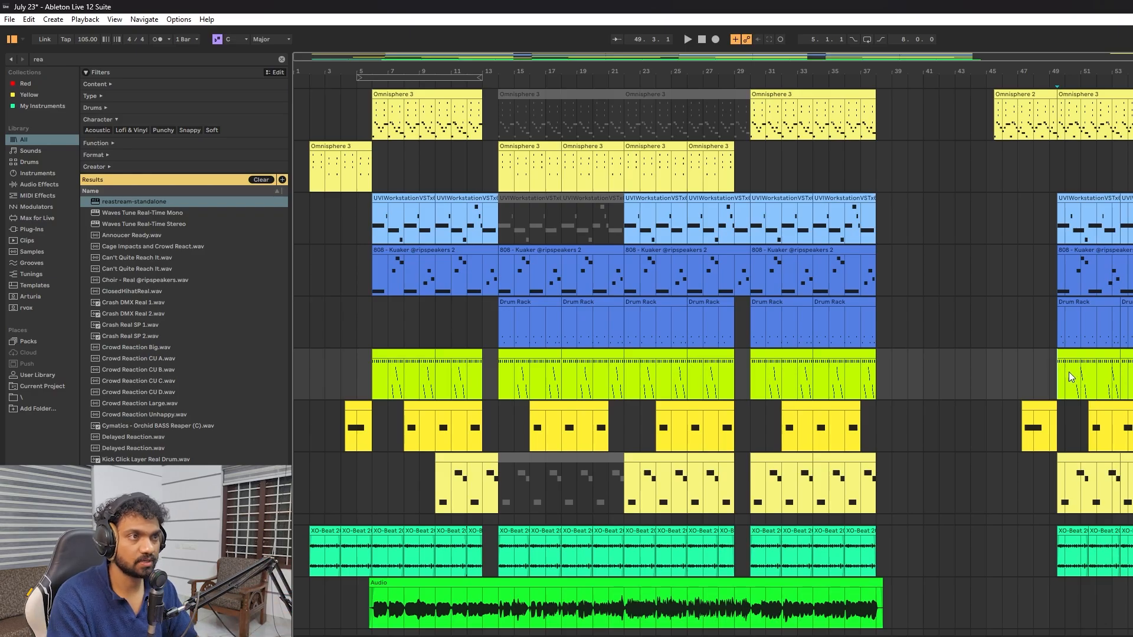
key("space")
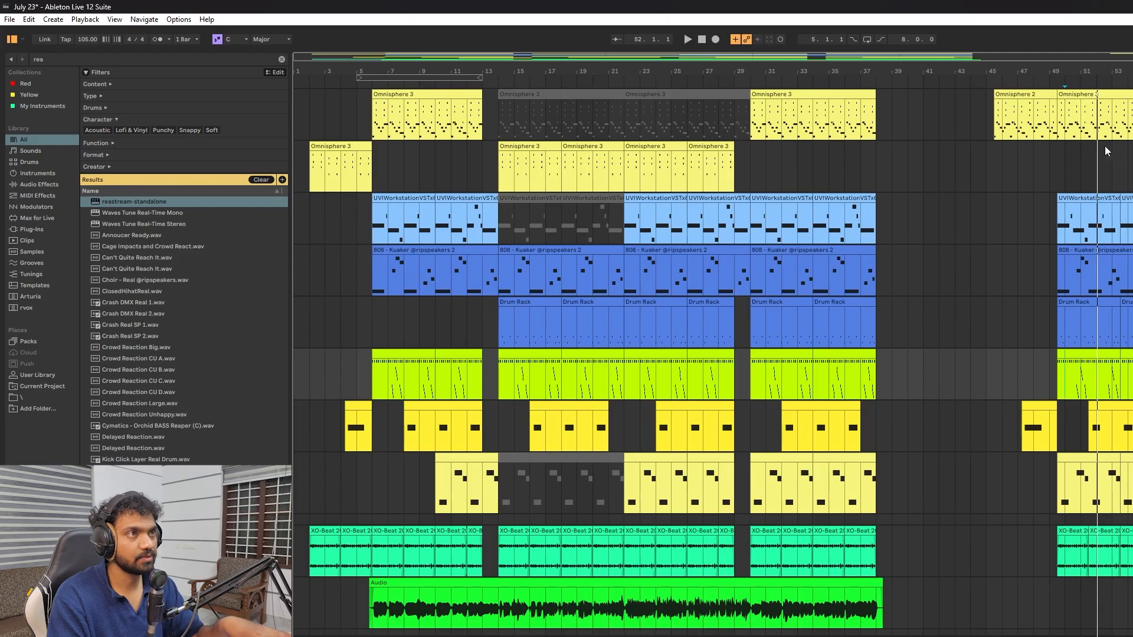
Select the Omnisphere 3 clip starting at bar 49 and play the loop section from there.
left_click_drag(1100, 168, 1070, 155)
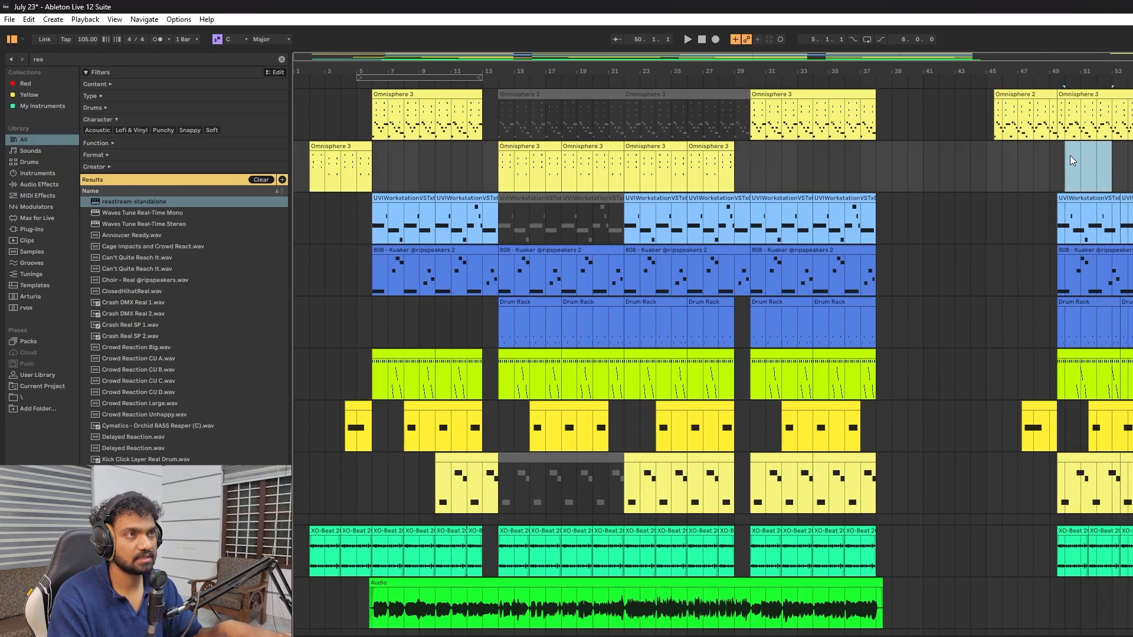
left_click(1054, 158)
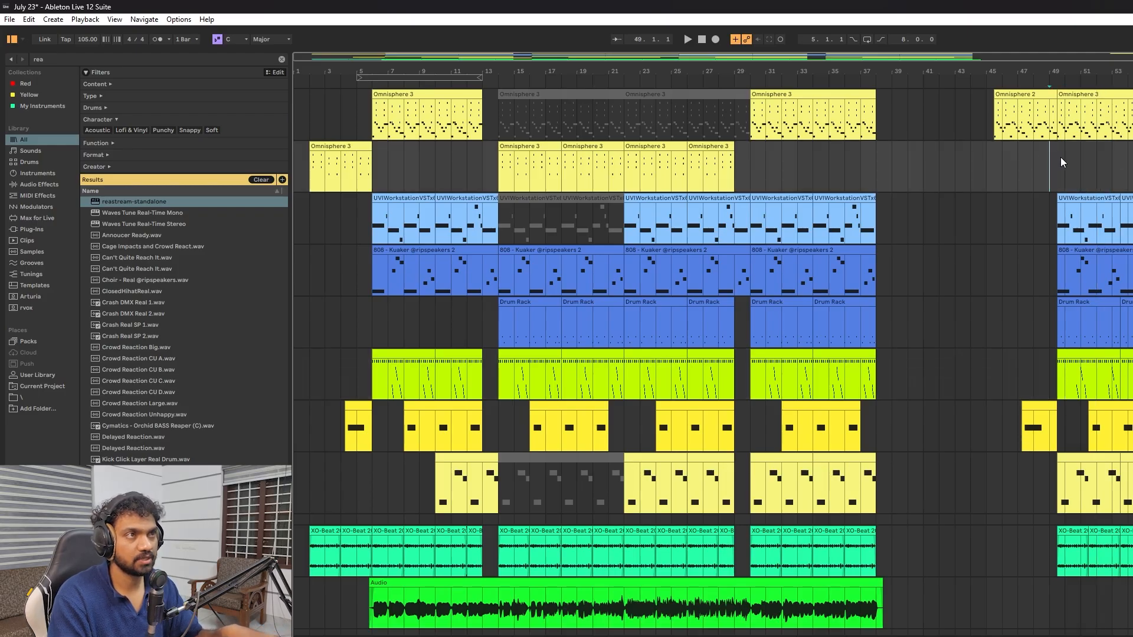
left_click(1072, 96)
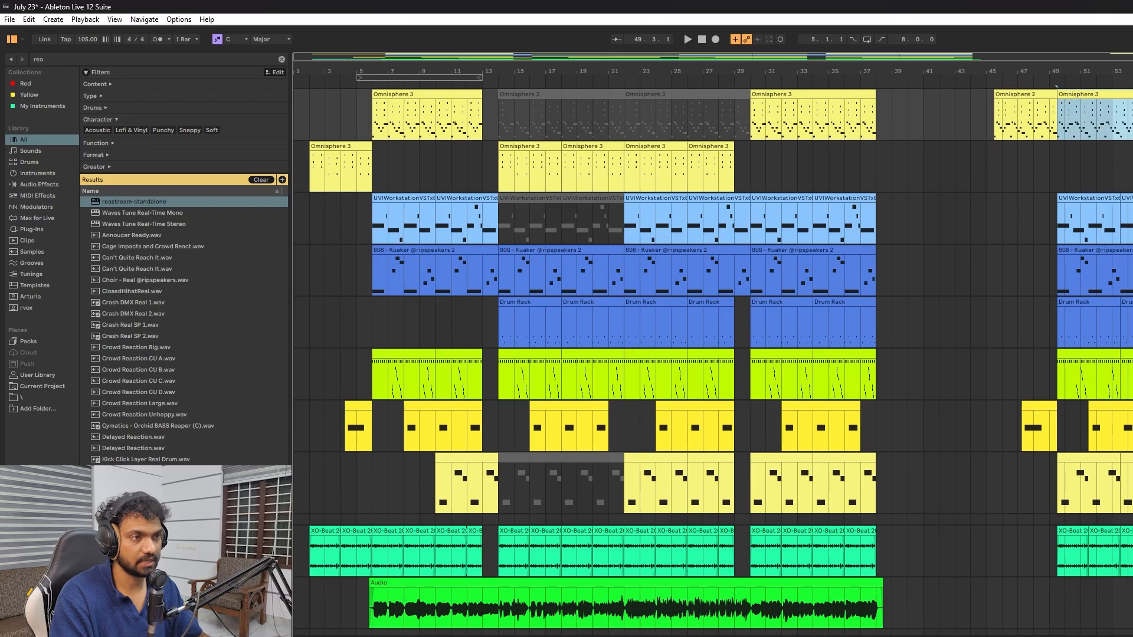
key("space")
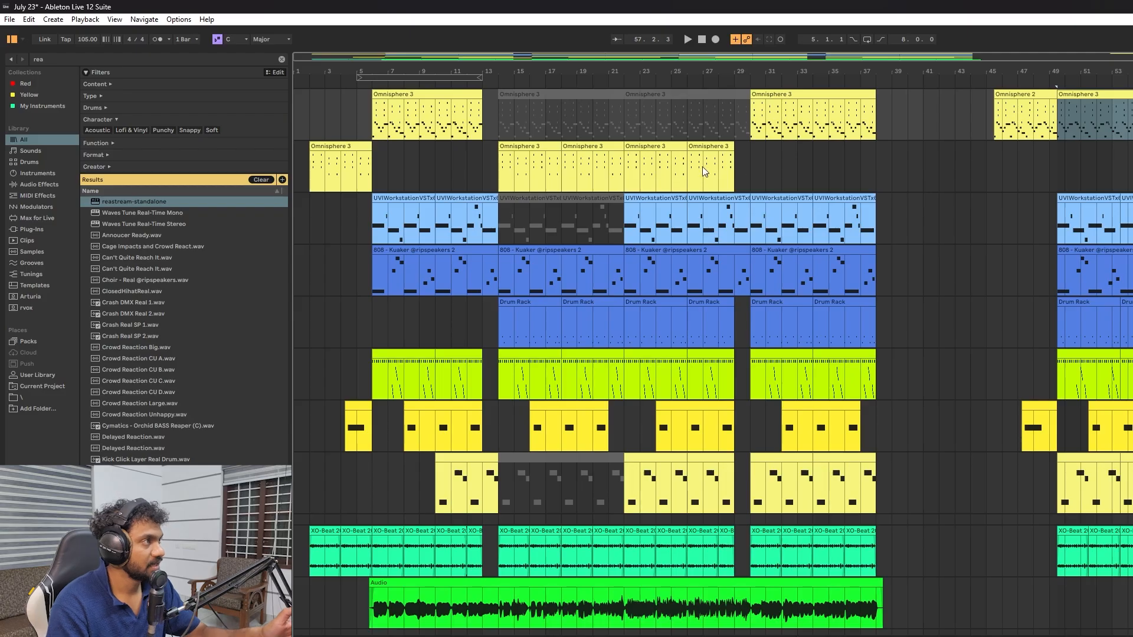
Compare the song's start at bar 2 with the block of loop clips from bar 44 onward.
left_click(314, 217)
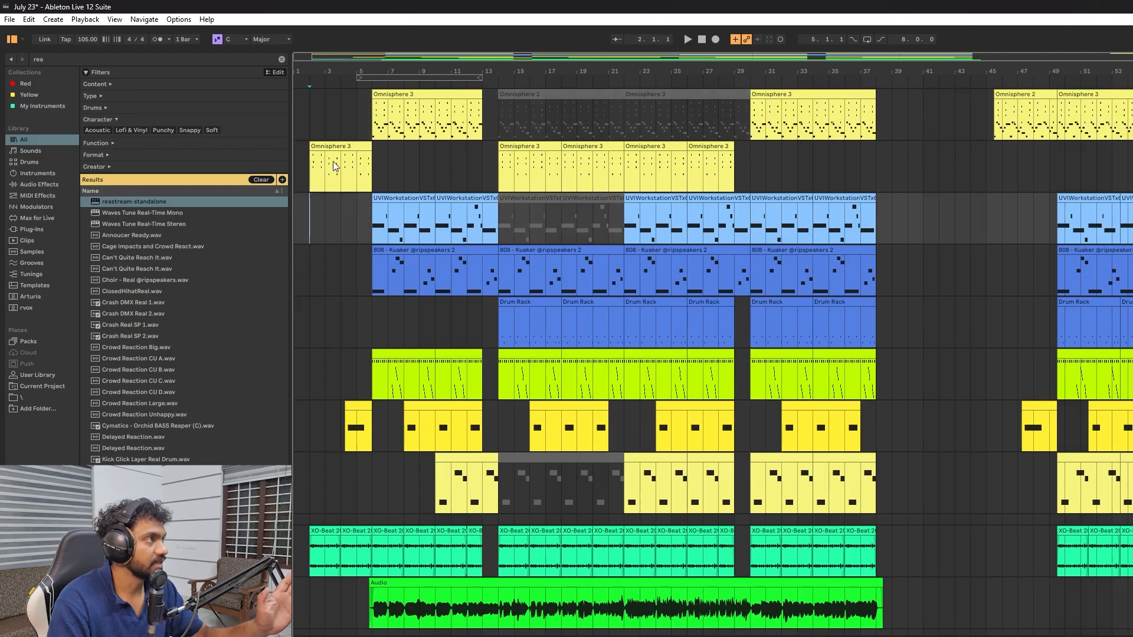
left_click_drag(968, 104, 1130, 566)
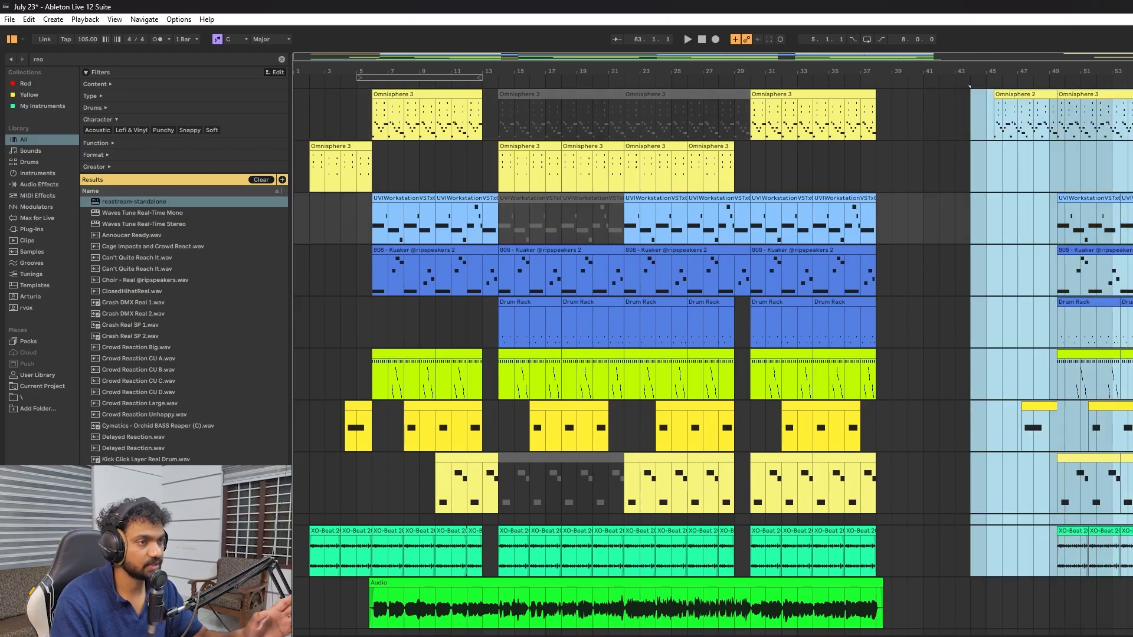
left_click(315, 262)
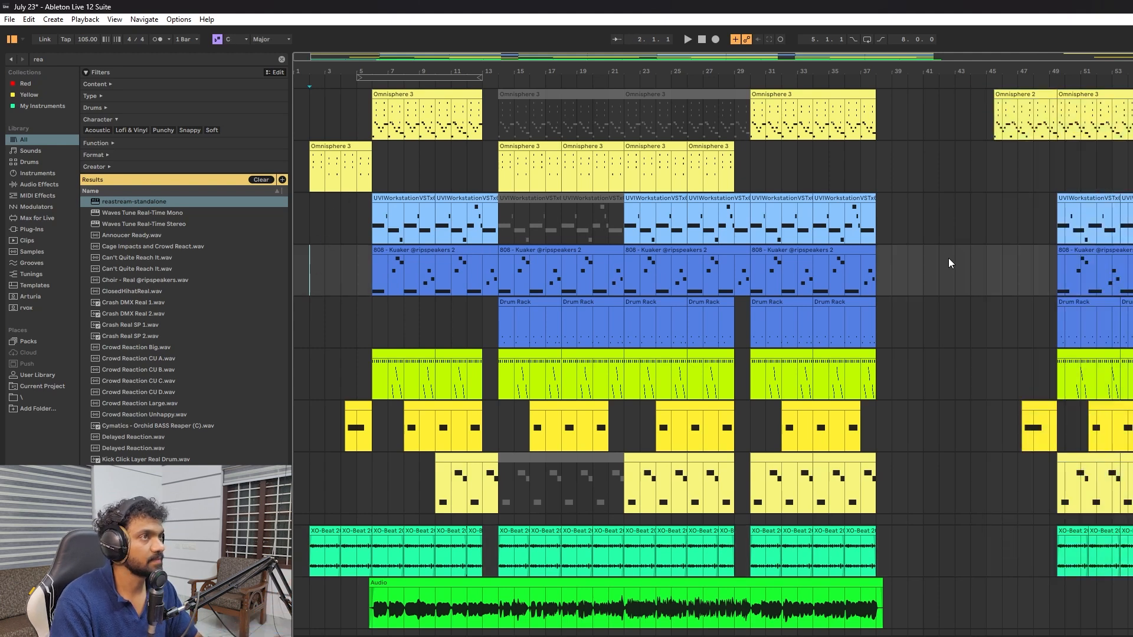
Audition the Omnisphere 2 clip at bar 45 and the Omnisphere 3 clip at bar 2.
left_click(1021, 96)
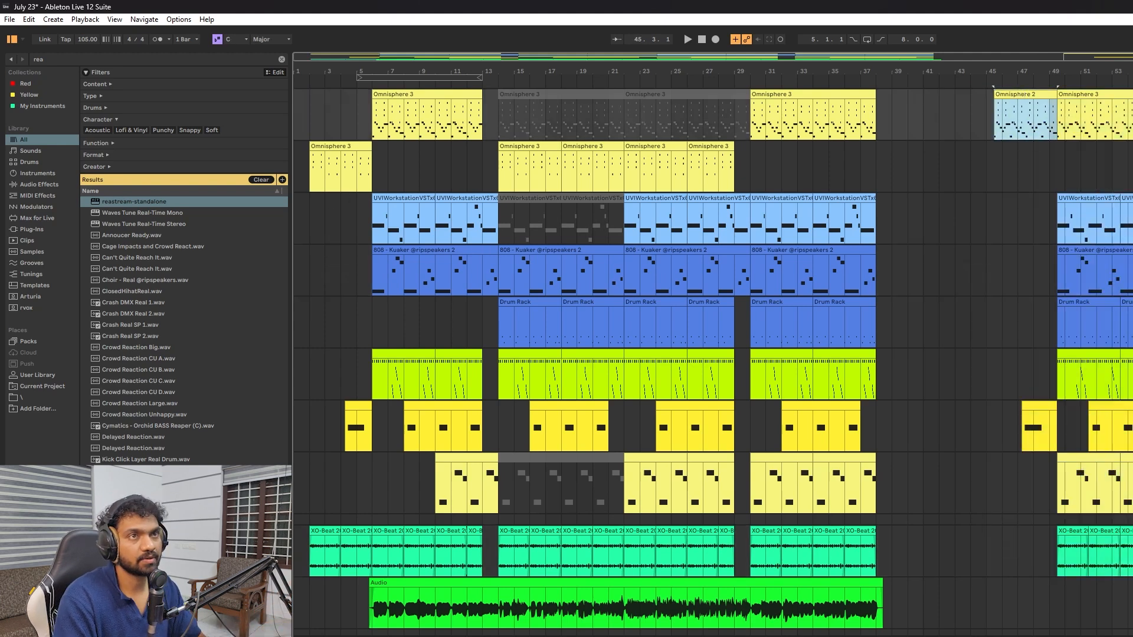
key("space")
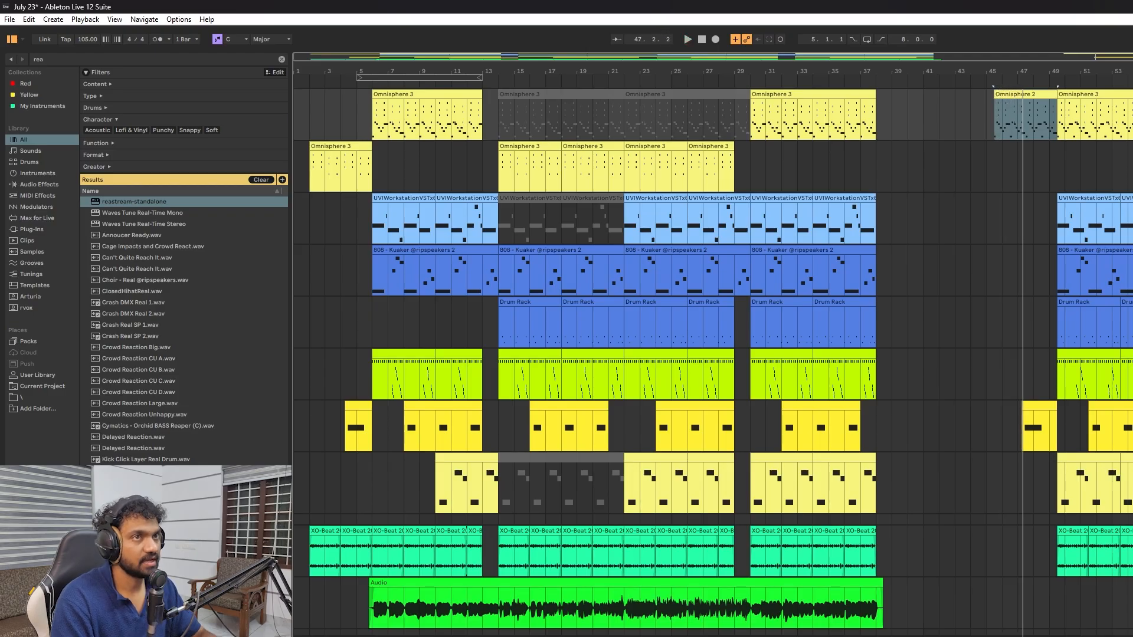
left_click(338, 146)
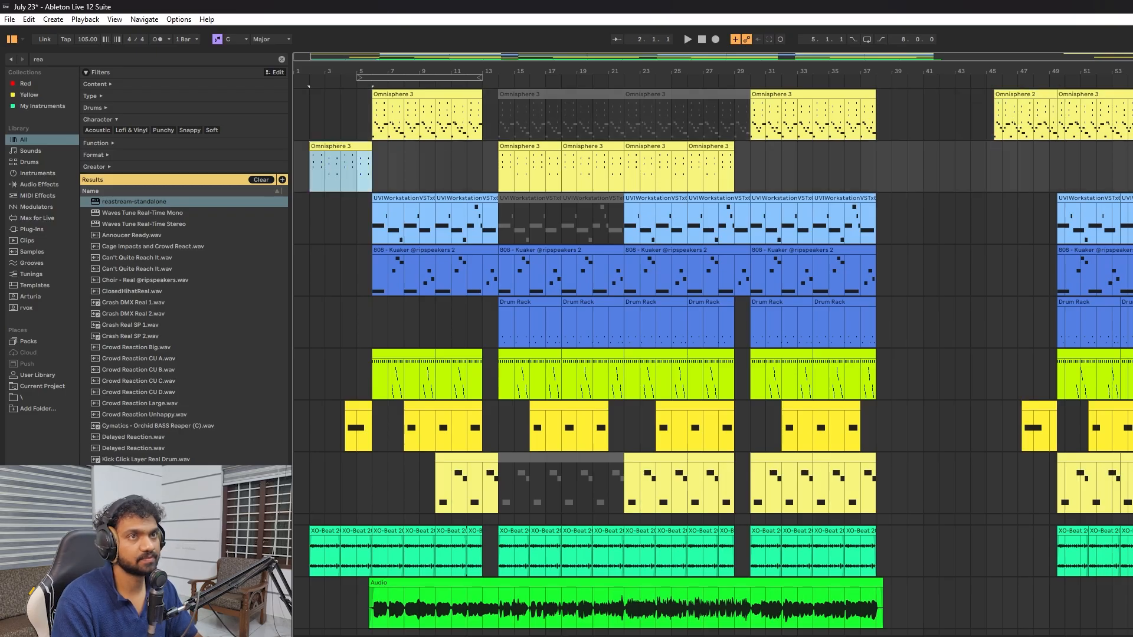
key("space")
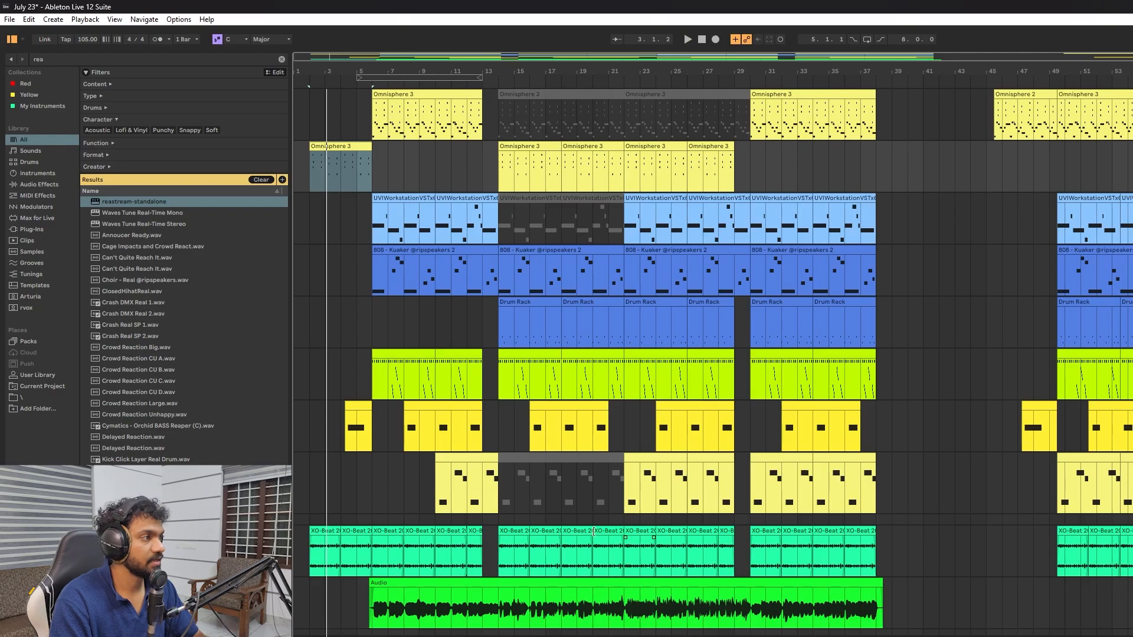
Review the XO-Beat clips up to bar 38 and play the arrangement from bar 2.
mouse_move(311, 511)
left_mouse_down()
mouse_move(520, 570)
mouse_move(703, 561)
mouse_move(876, 593)
mouse_move(900, 557)
mouse_move(882, 544)
left_mouse_up()
left_click(883, 544)
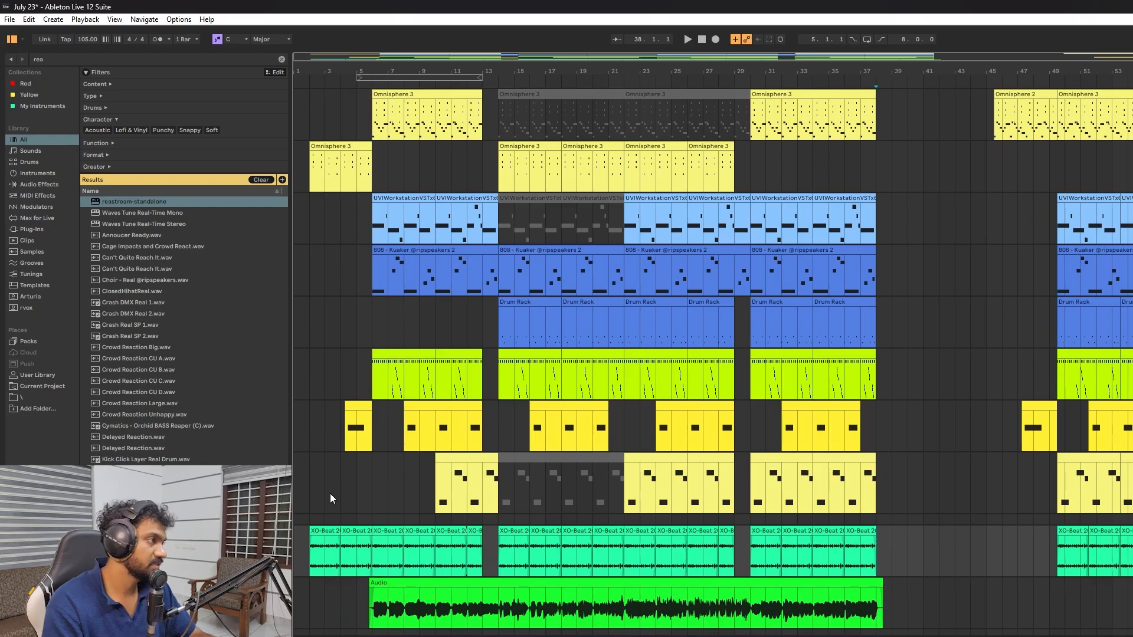
left_click(311, 483)
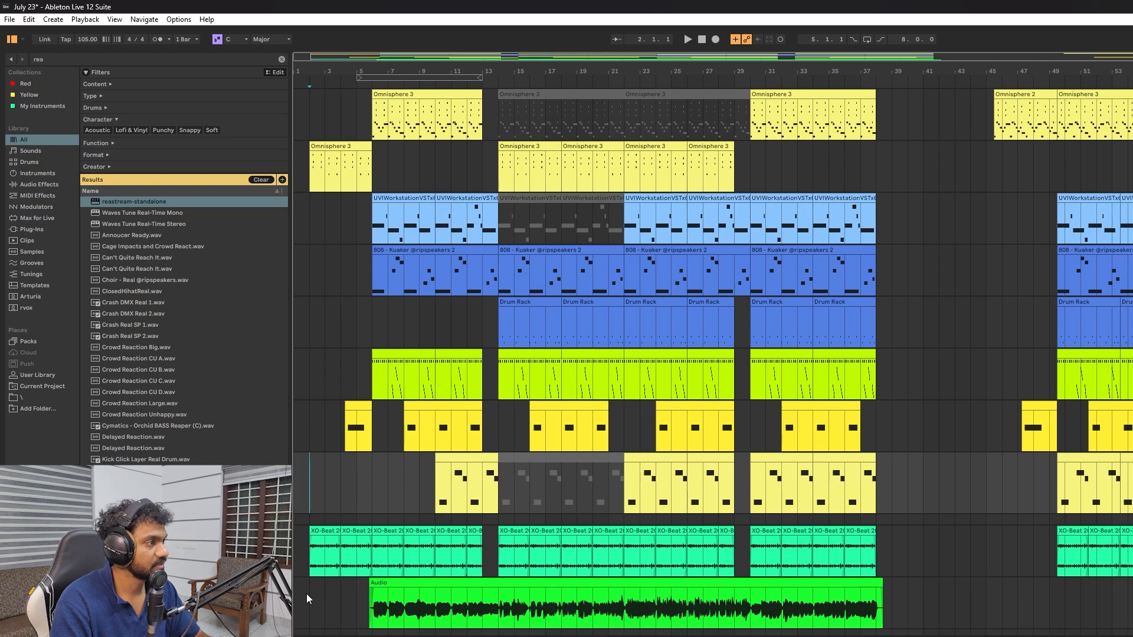
key("space")
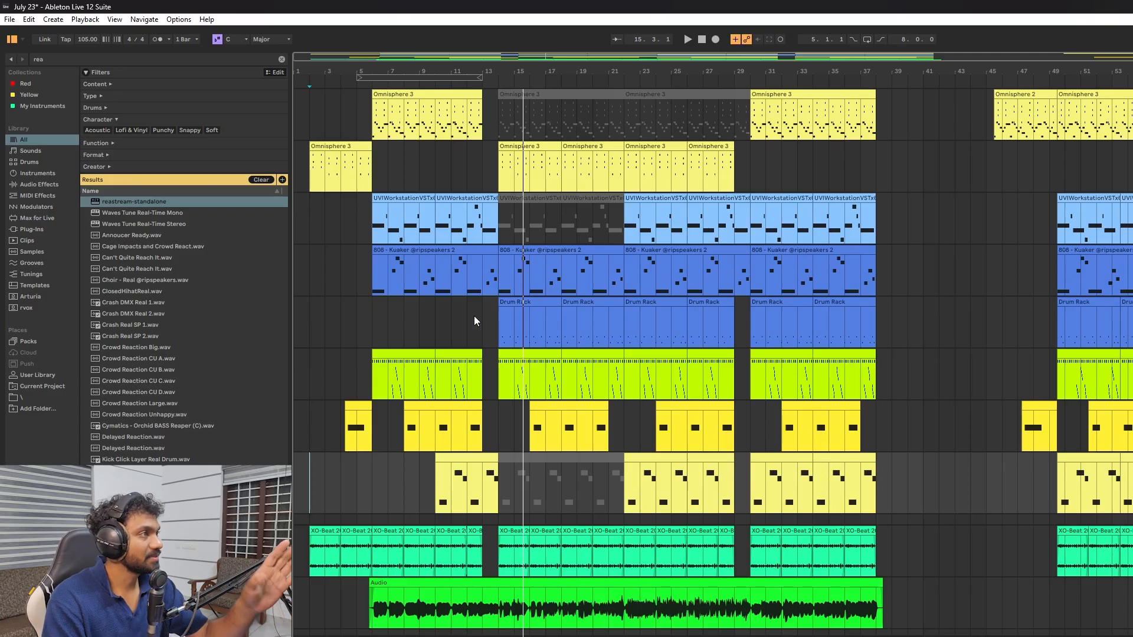
Examine the deactivated clips between bars 14 and 30, including both Omnisphere 3 clips on the first track.
left_click(542, 459)
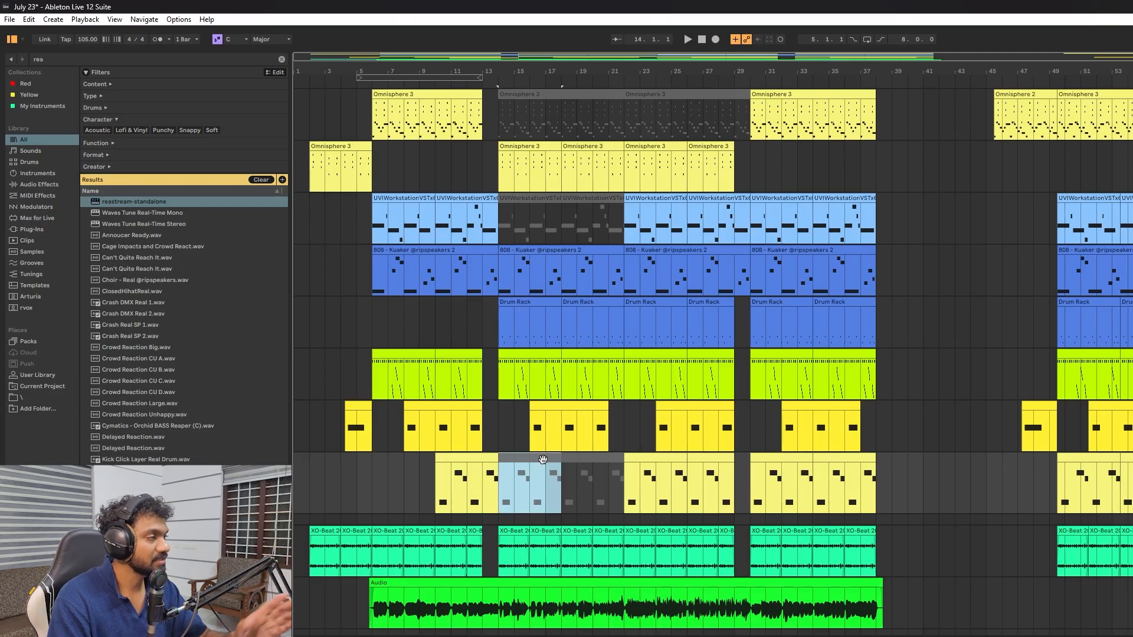
left_click(591, 460)
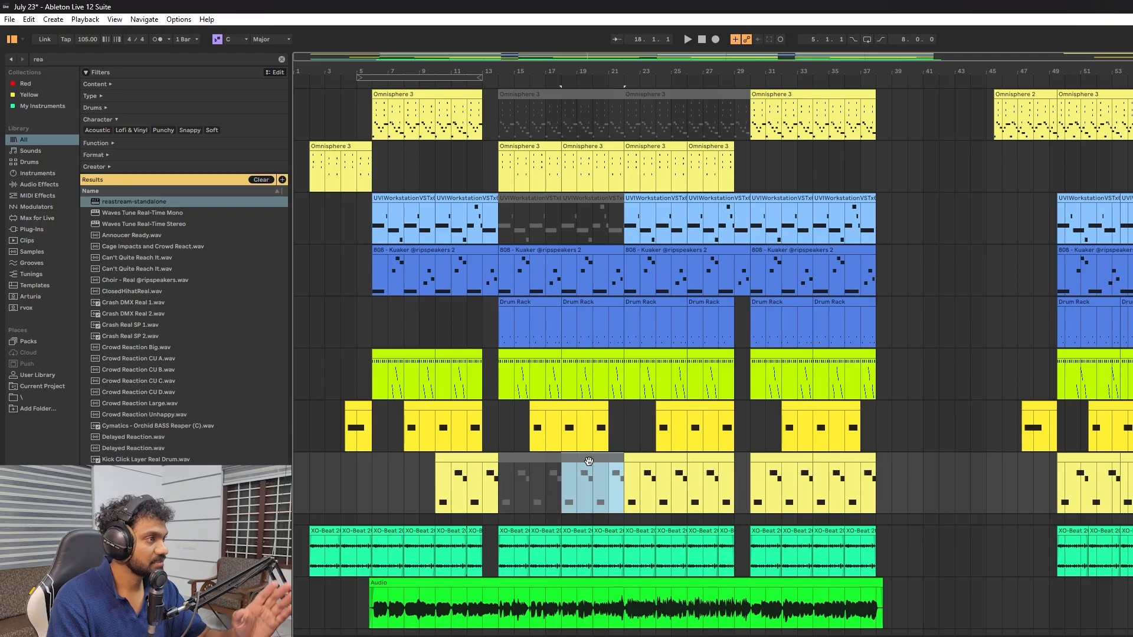
left_click(536, 463)
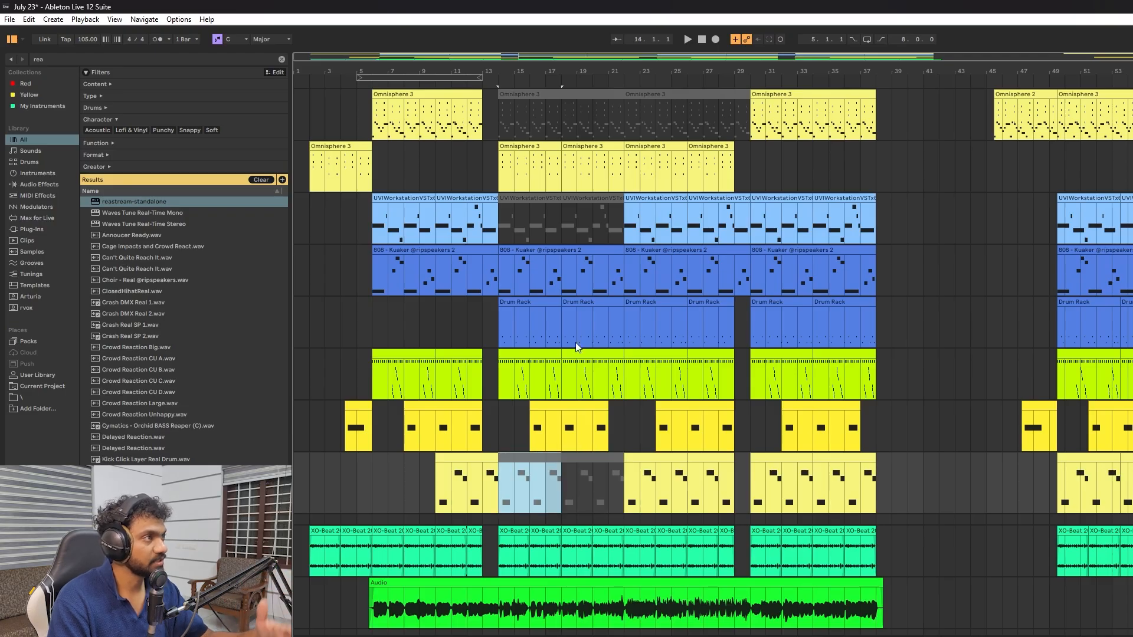
left_click(566, 207)
left_click(619, 93)
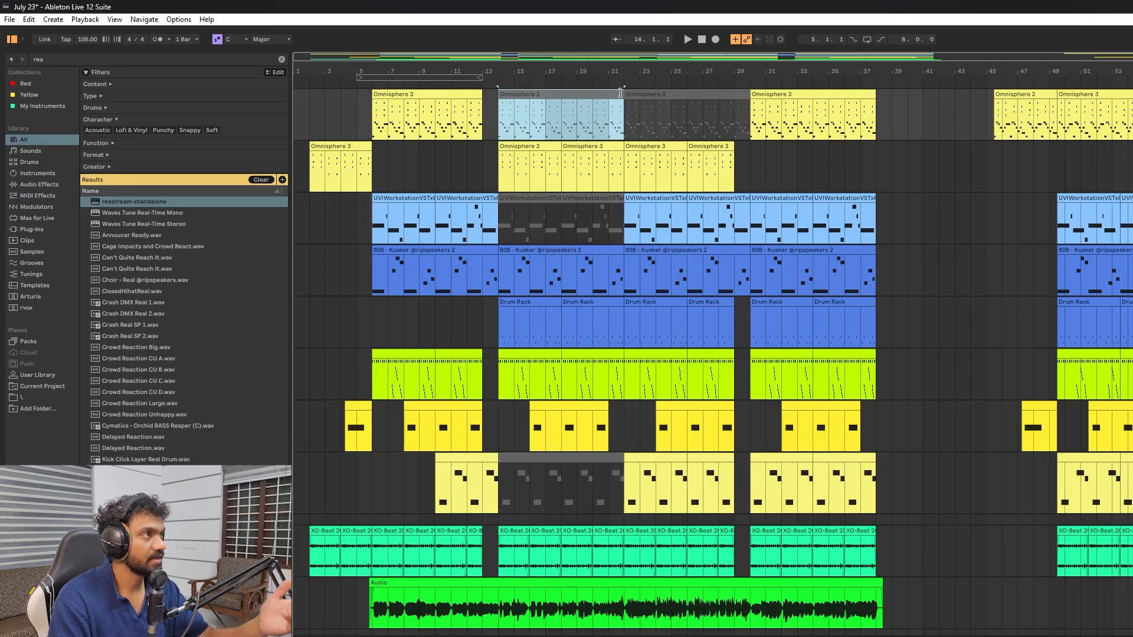
left_click(655, 96)
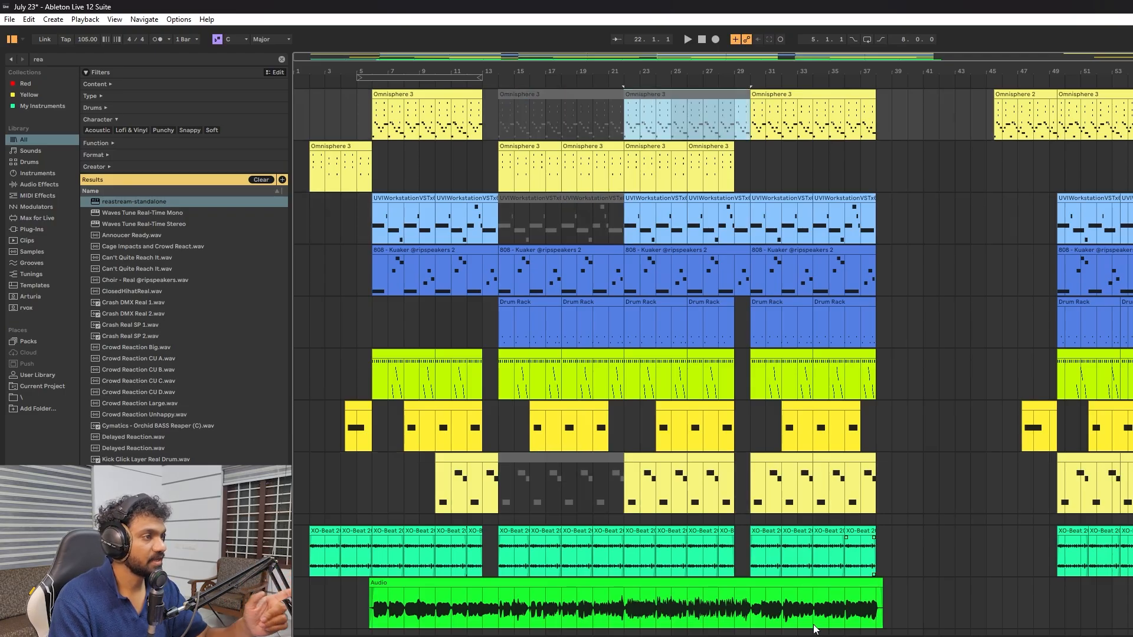
Examine the green Audio clip, selecting its span from bar 13 to bar 31.
left_click(954, 603)
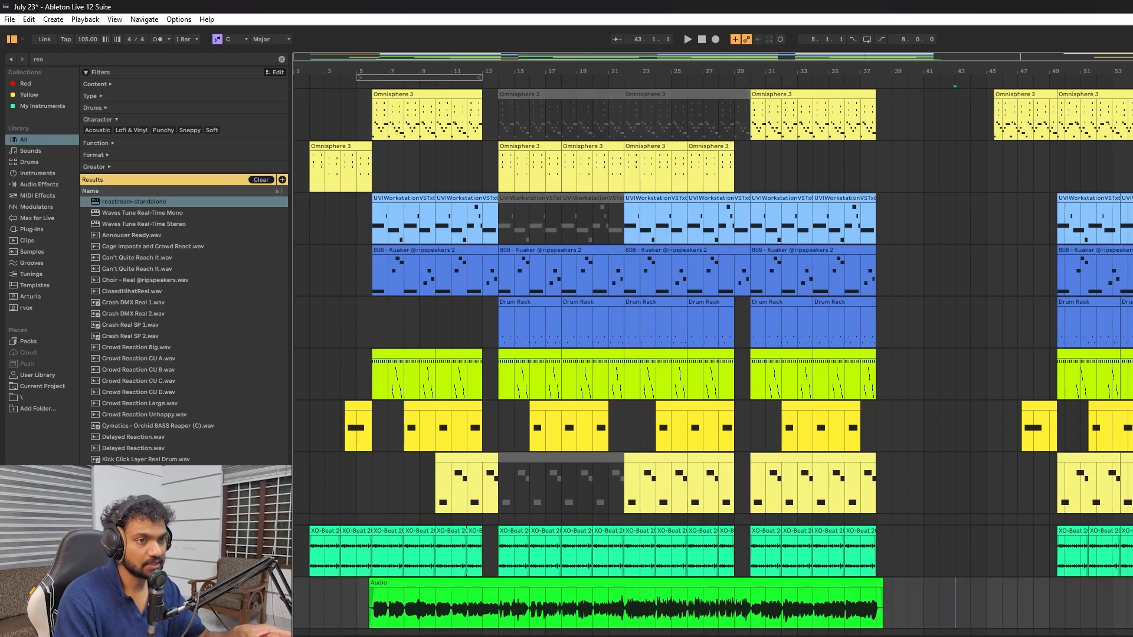
left_click(420, 595)
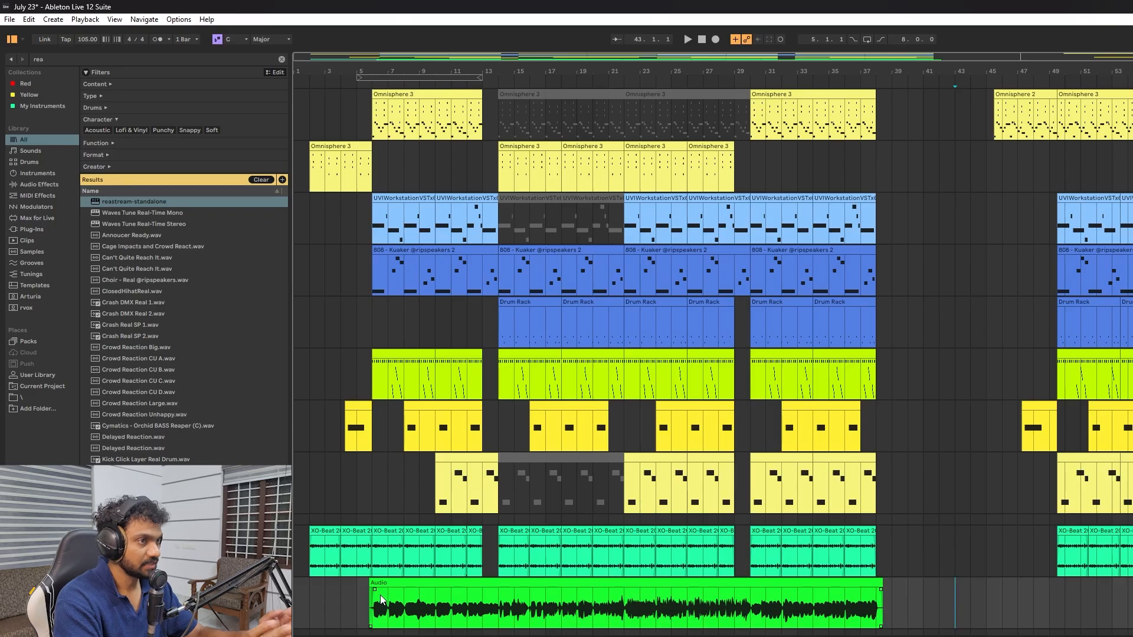
left_click_drag(1053, 158, 1130, 163)
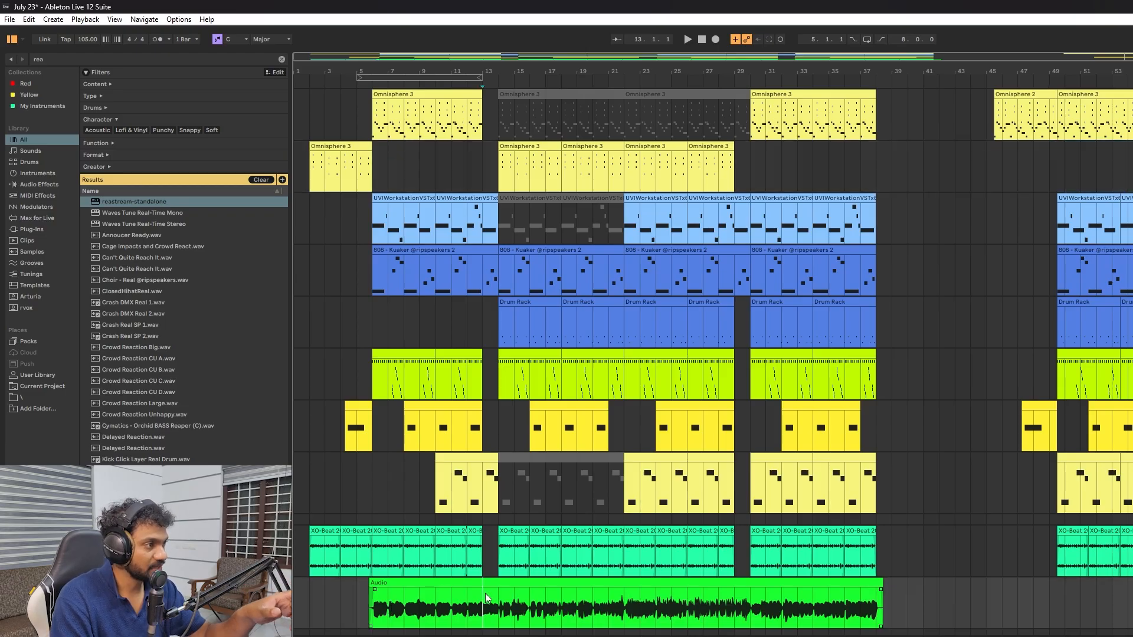
left_click_drag(484, 593, 742, 600)
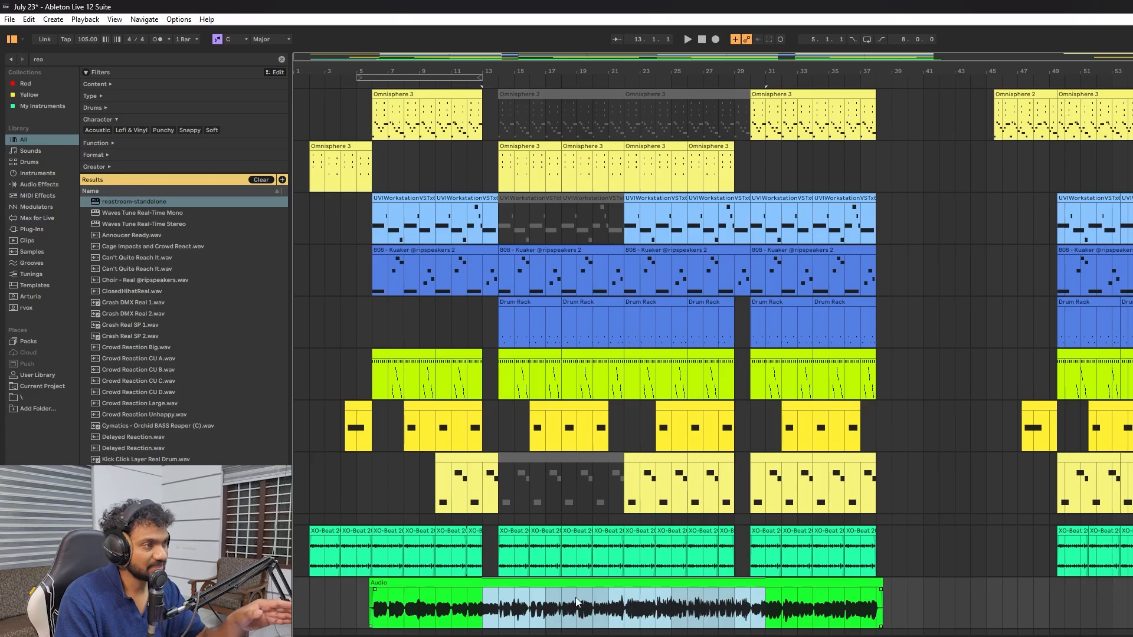
left_click(907, 594)
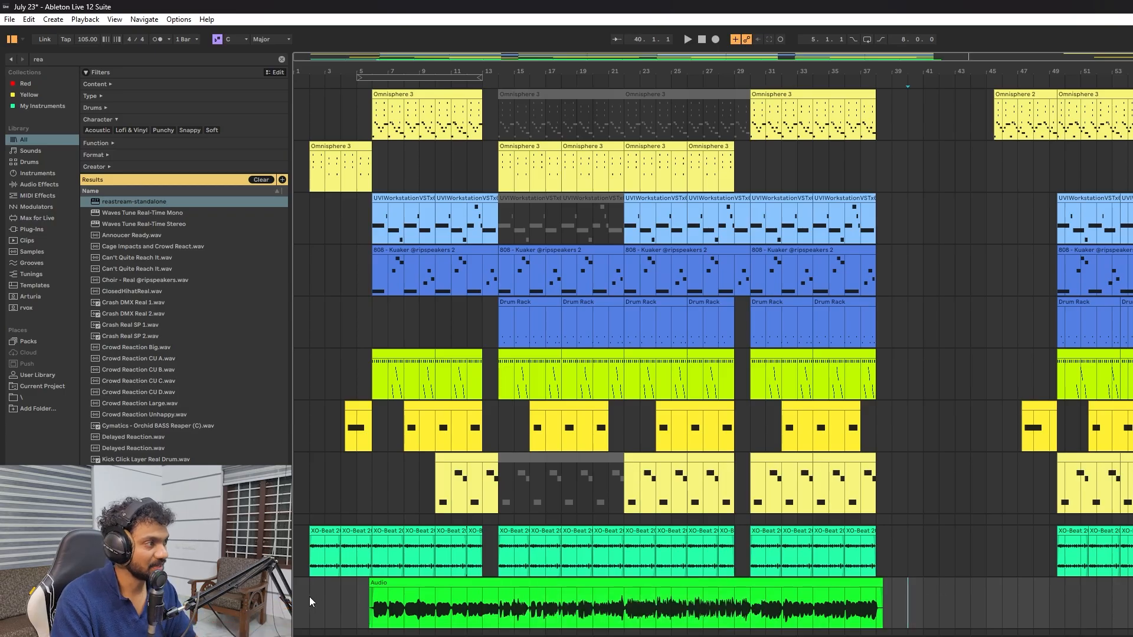
Save the Live Set and start playing the full arrangement from bar 1.
key("ctrl+s")
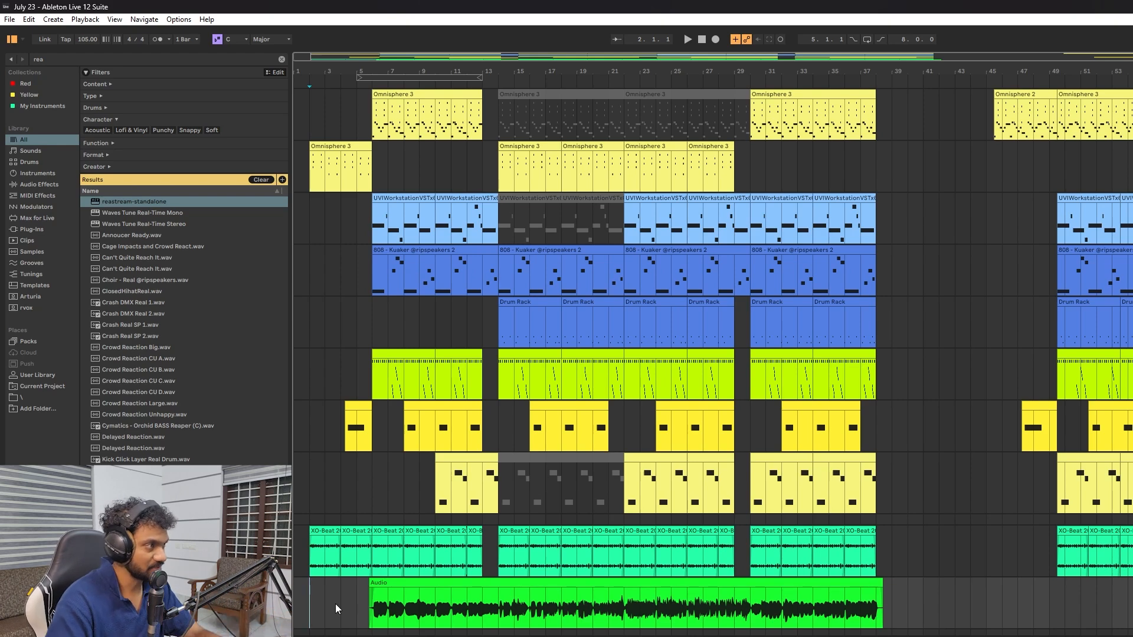
left_click(298, 595)
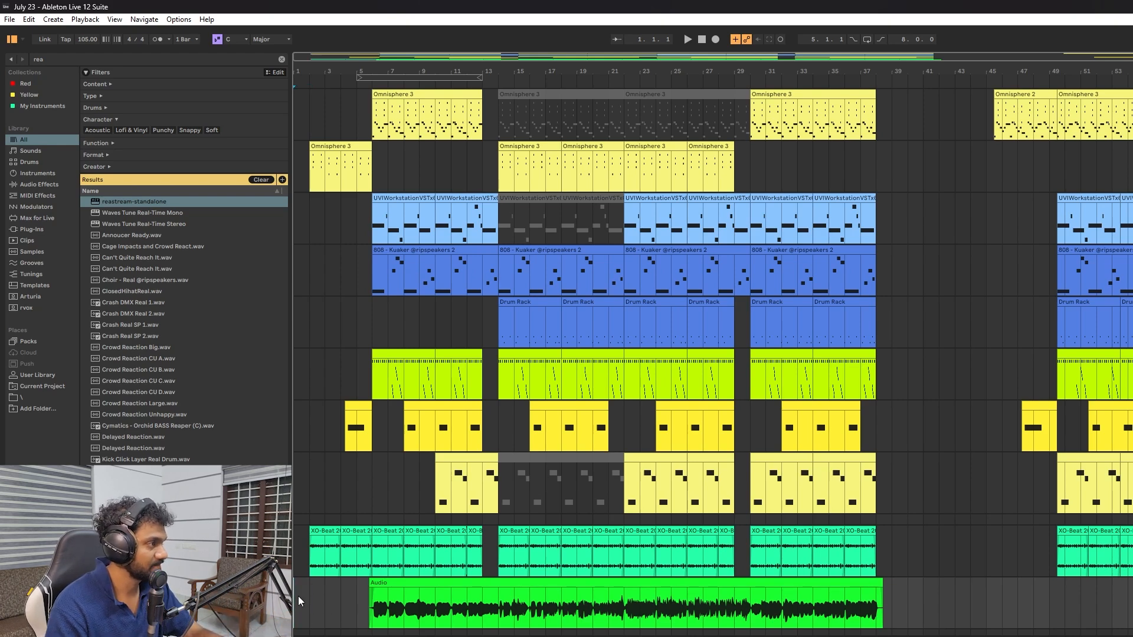
key("space")
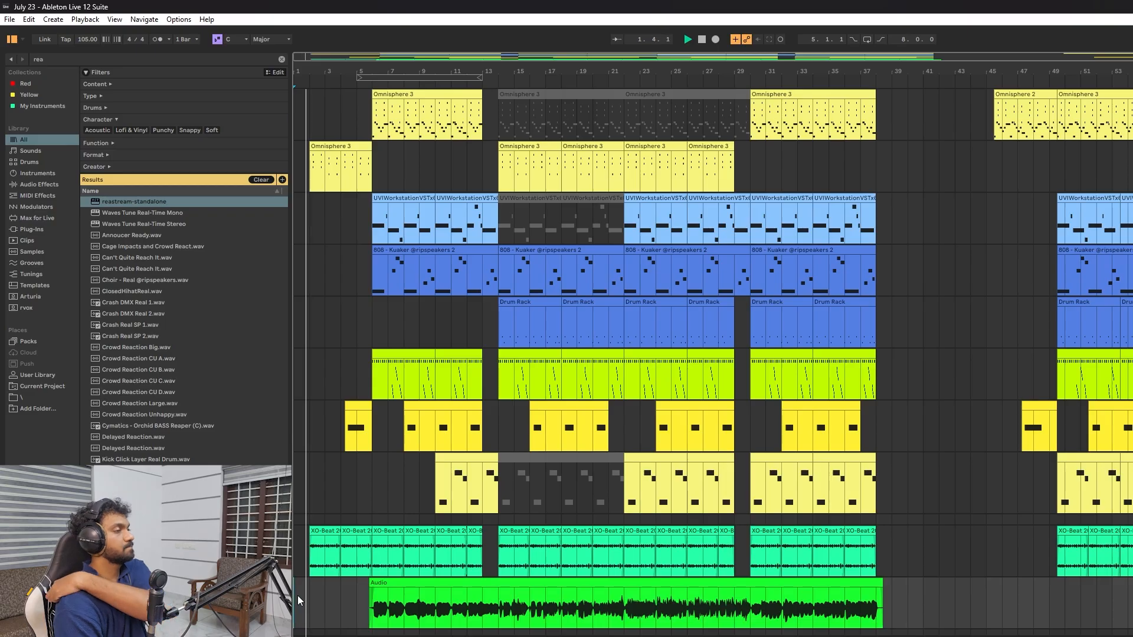